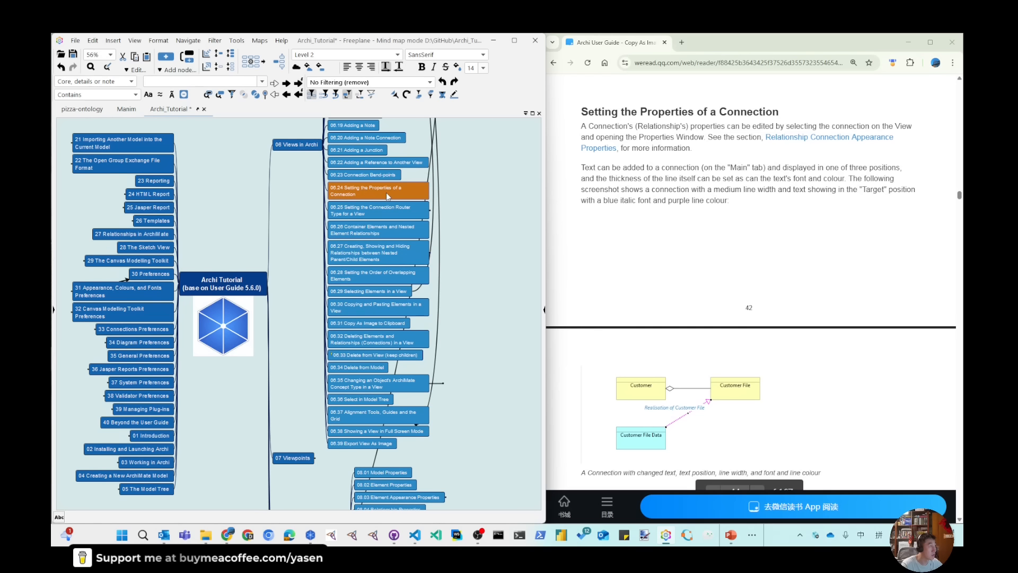
Connect the "06.24 Setting the Properties of a Connection" node to the "08.05 Relationship Connection Appearance Properties" node in the mind map
scroll(405, 395, down, 3)
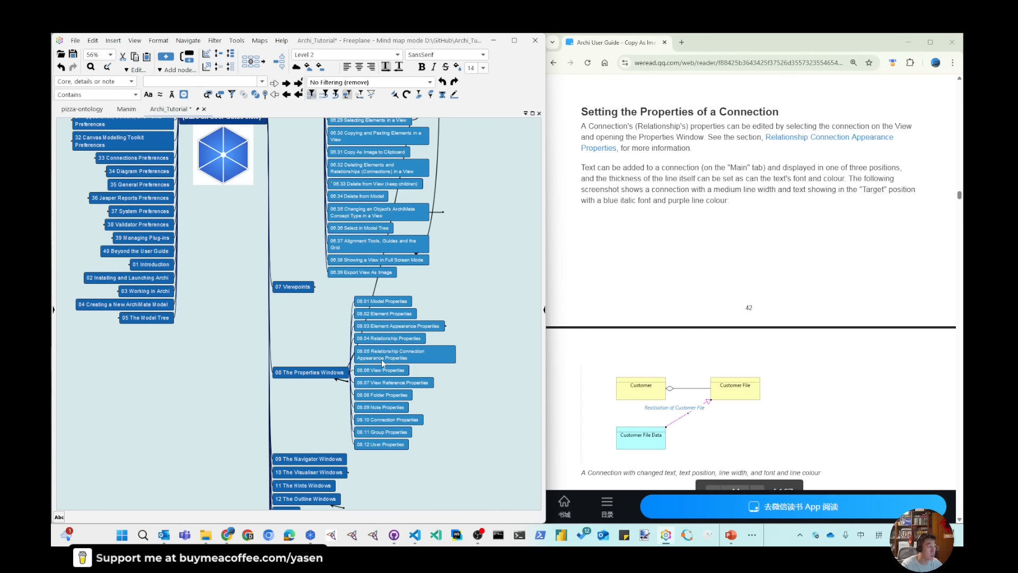
click(432, 355)
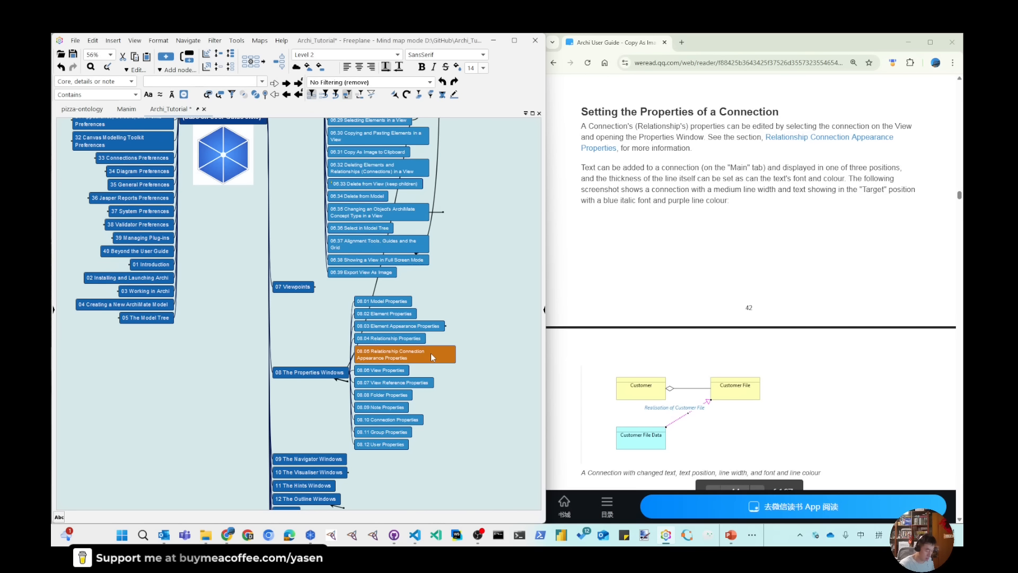
key(alt+Left)
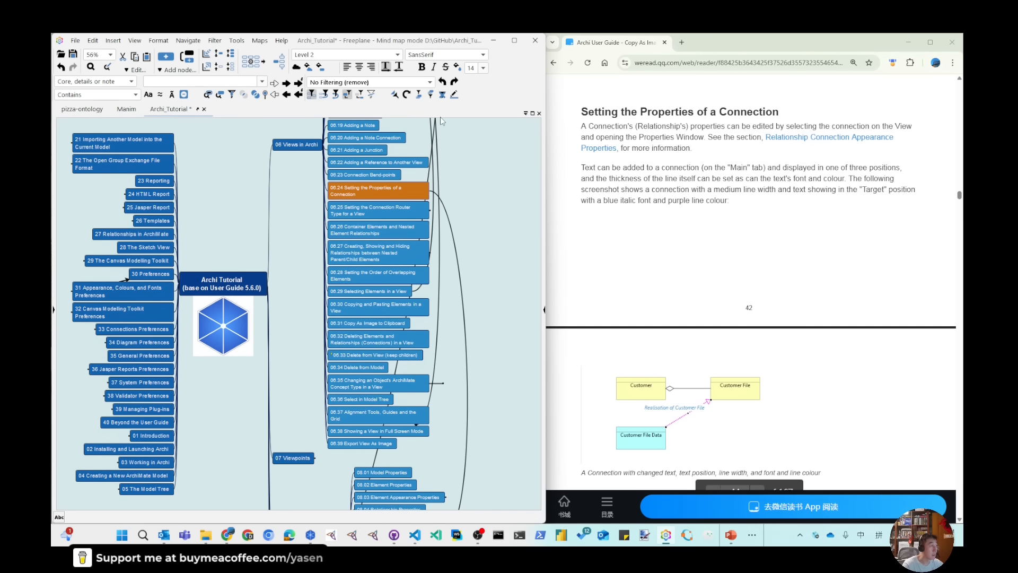
key(alt+Right)
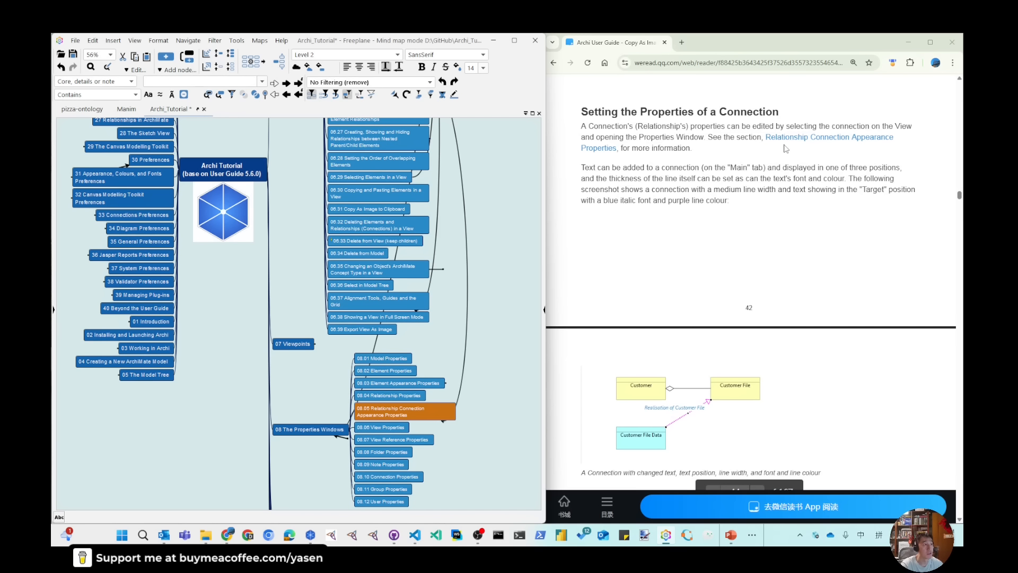
Switch to Archi and close the Connection_Bend-Points model
click(493, 41)
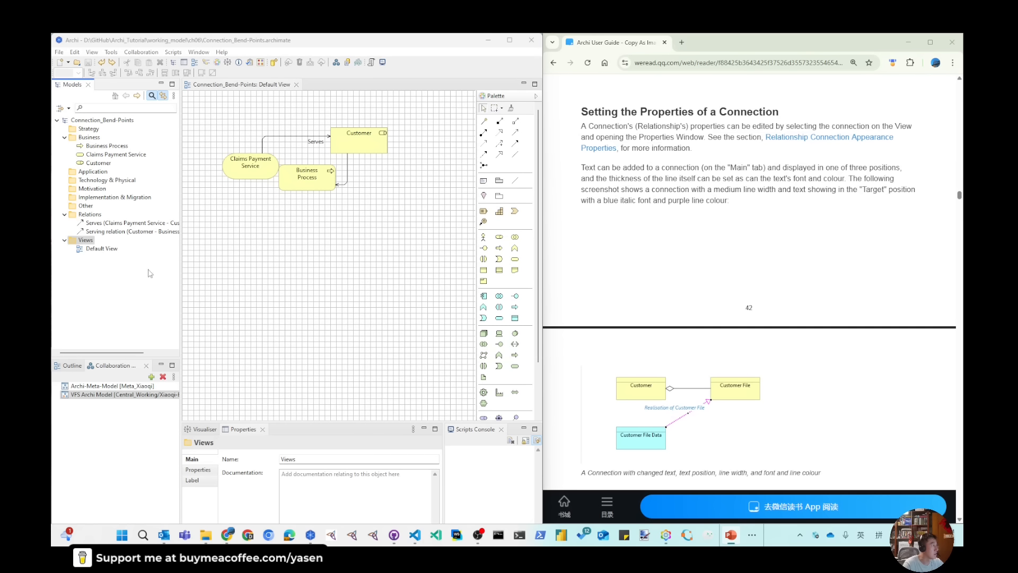
right_click(87, 122)
click(106, 130)
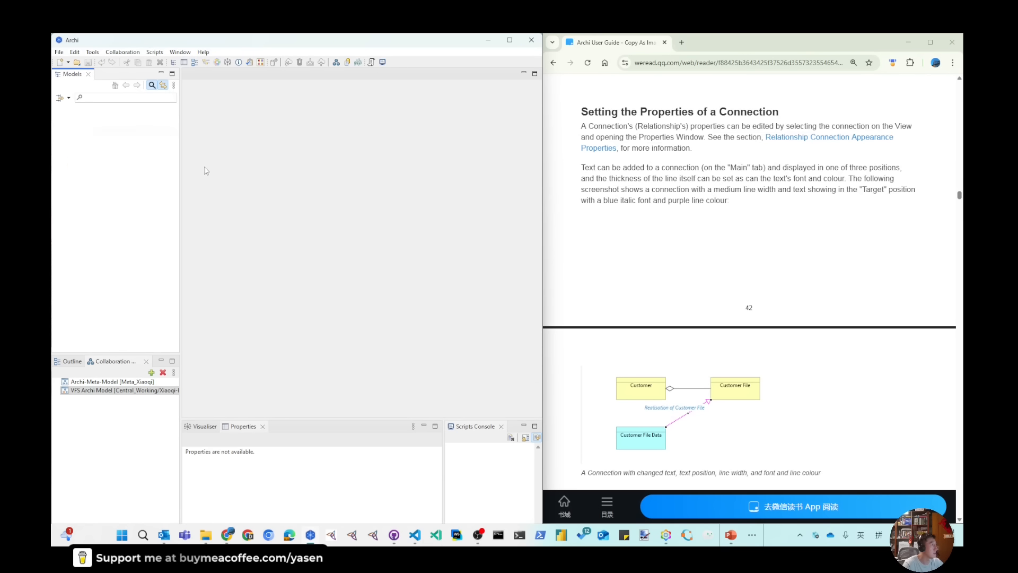
Create a new empty ArchiMate model and name it Connection_Property
click(68, 63)
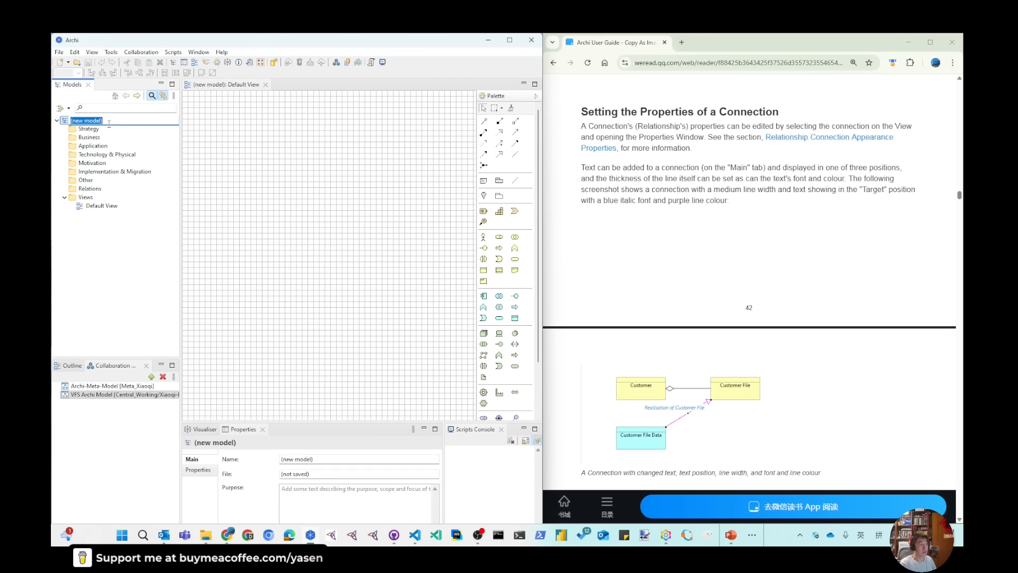
text(Connect)
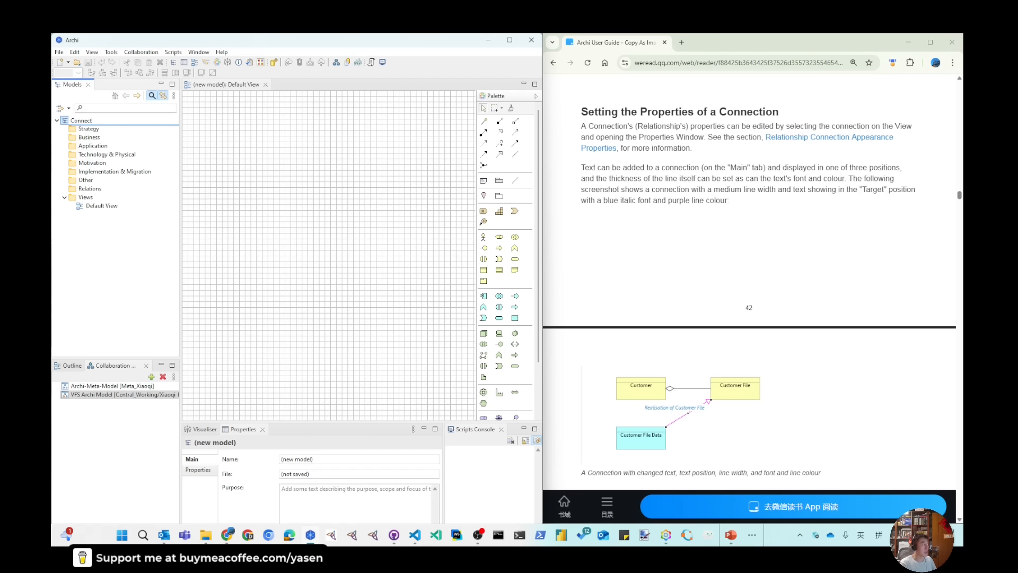
text(ion_Proiperty)
key(Return)
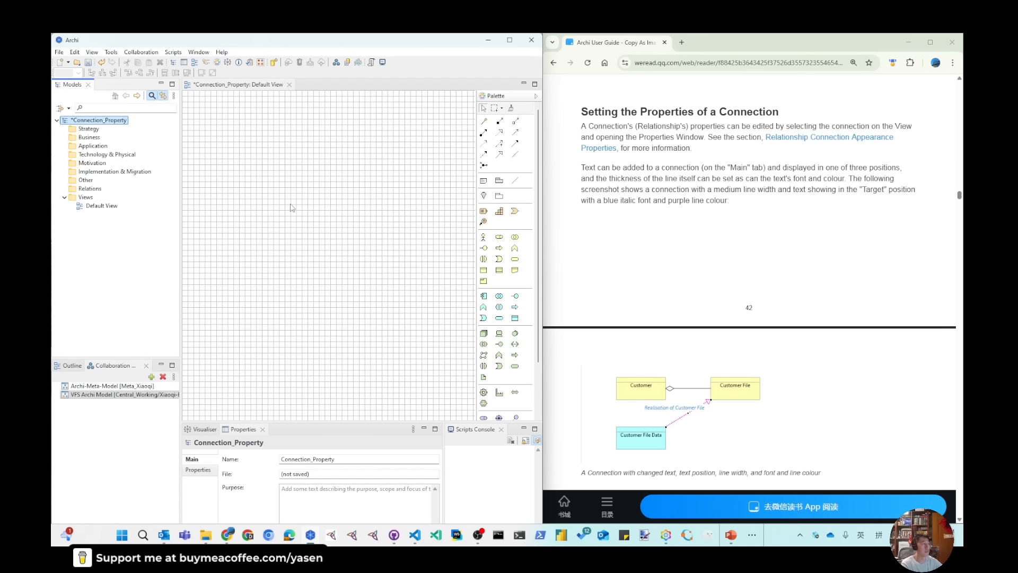
Hide the grid on the Default View of the Connection_Property model
click(75, 52)
mouse_move(88, 53)
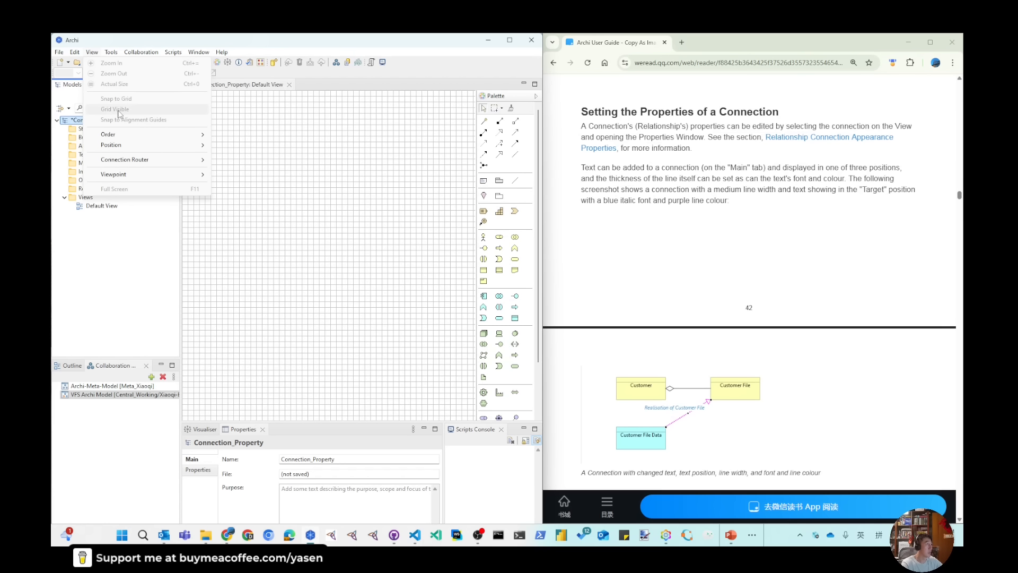
click(301, 195)
click(92, 52)
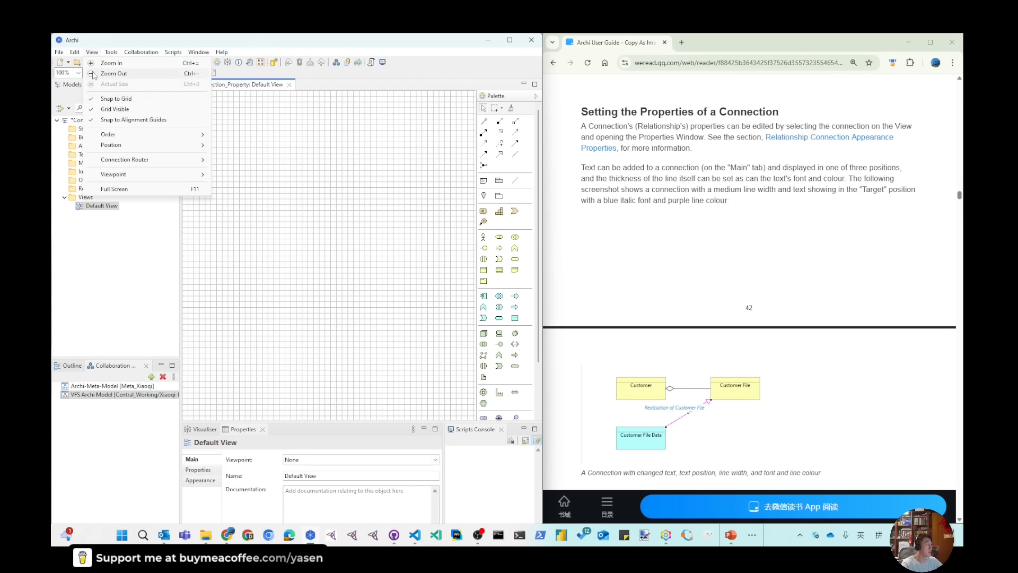
click(112, 109)
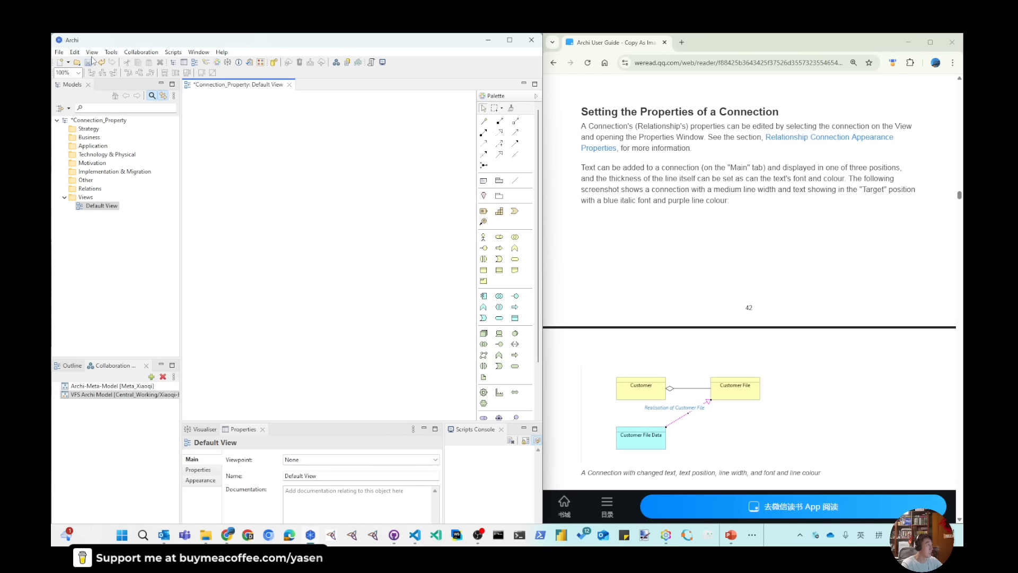
Save the model in the ch06 folder under the file name Connection_Property, copied from the model's name
click(95, 121)
key(F2)
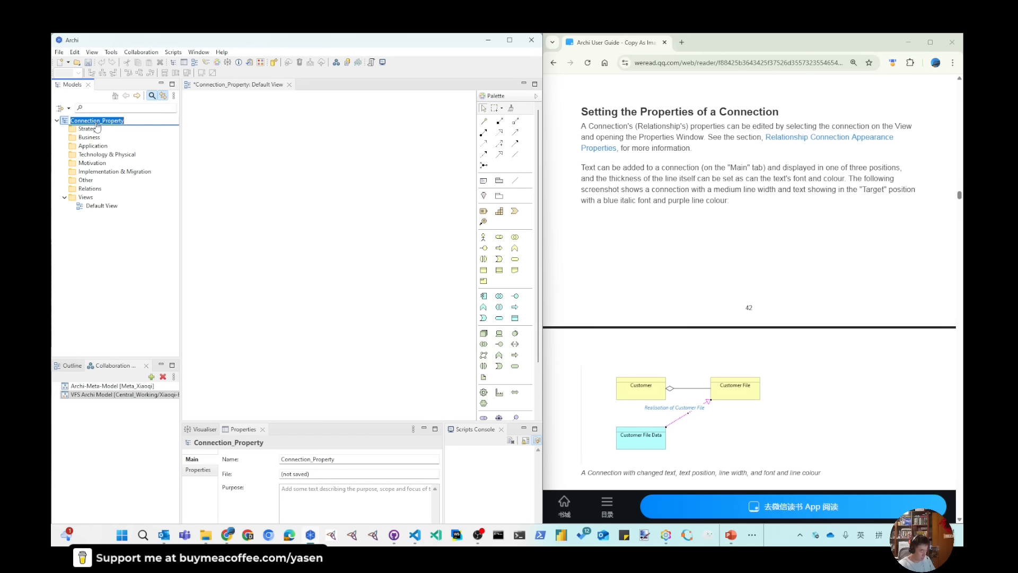
key(ctrl+c)
key(Escape)
click(90, 60)
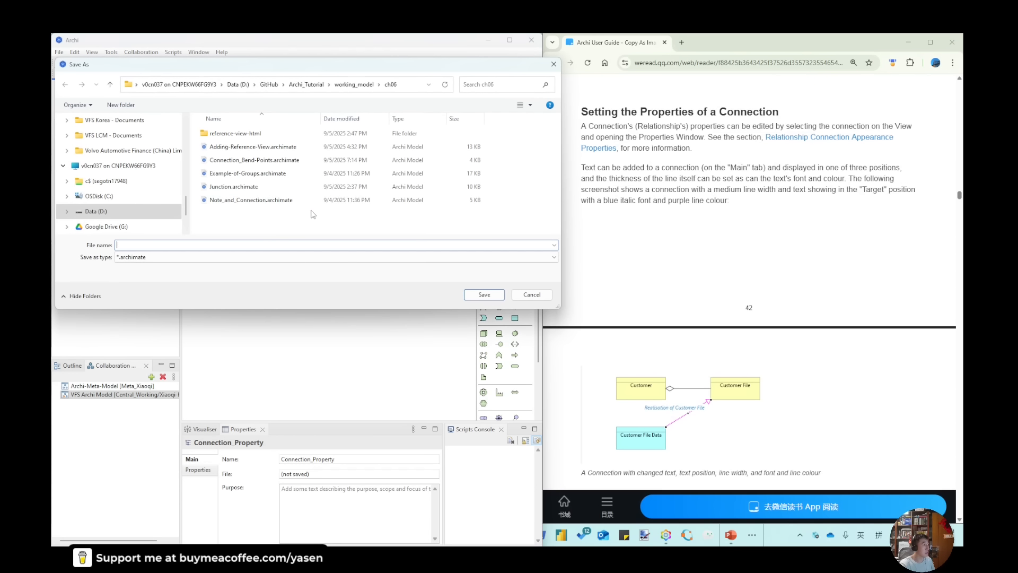
key(ctrl+v)
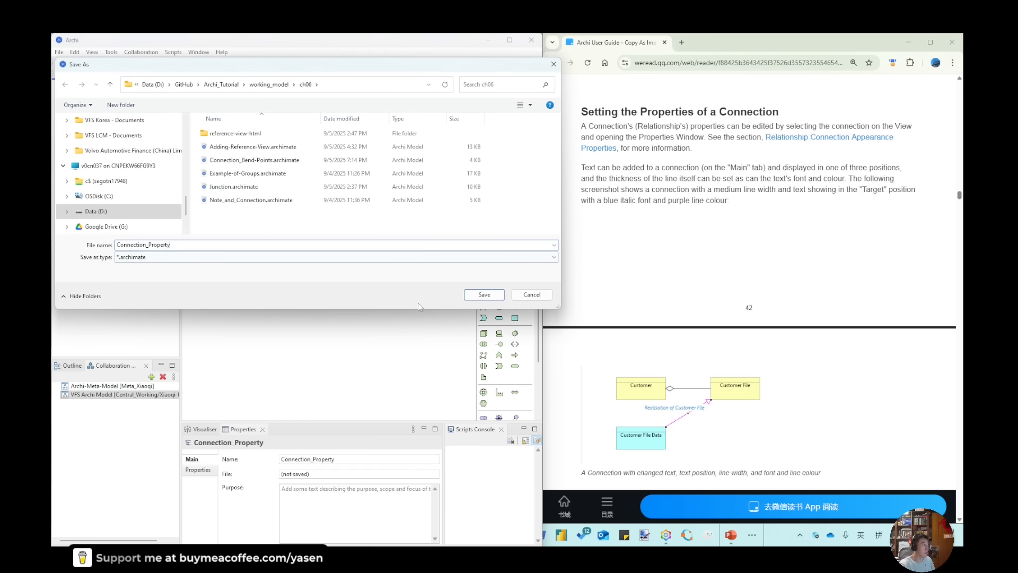
click(484, 294)
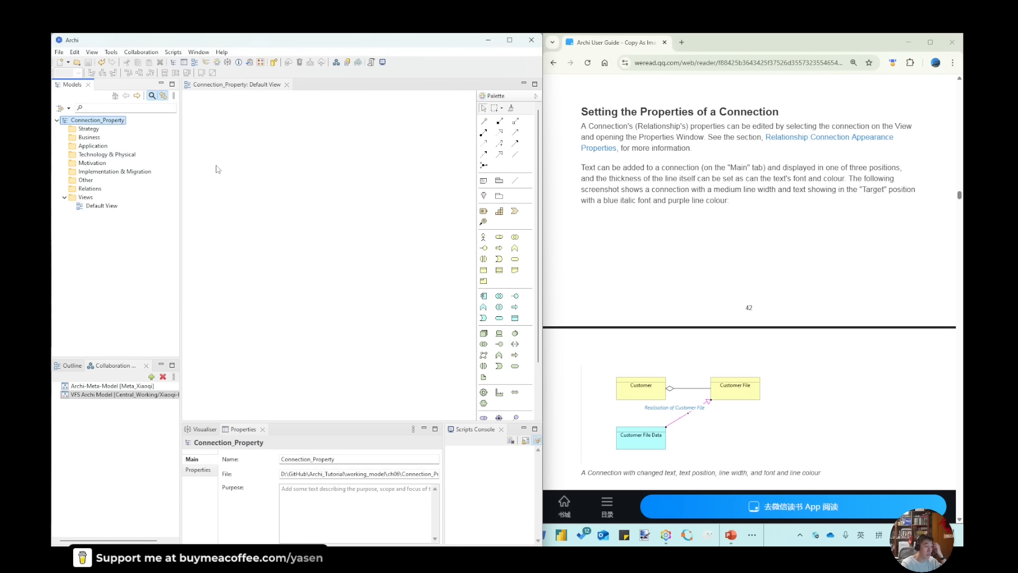
Add a Business Object named Customer to the model's Business folder
click(89, 137)
right_click(90, 140)
mouse_move(154, 142)
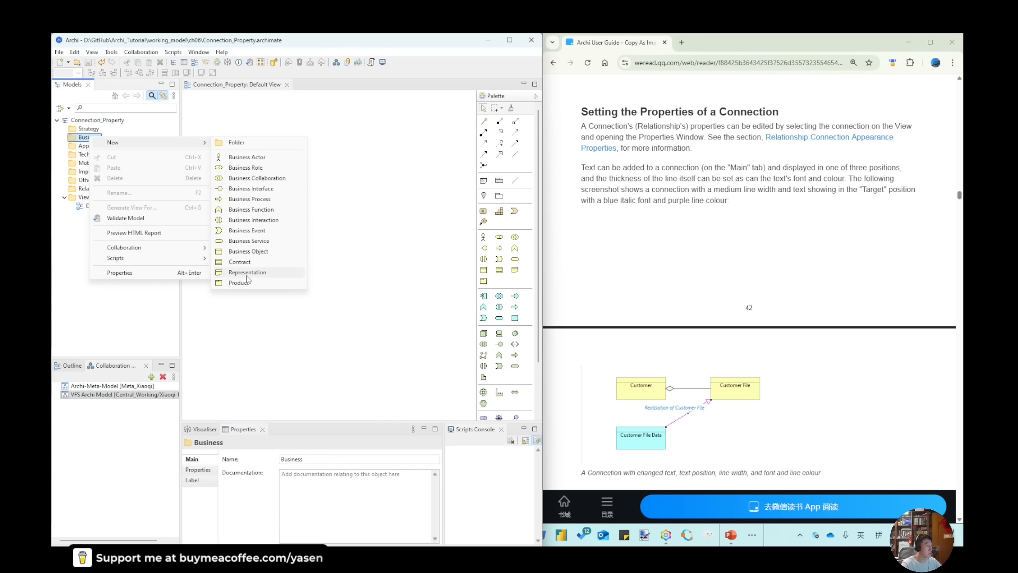
click(249, 252)
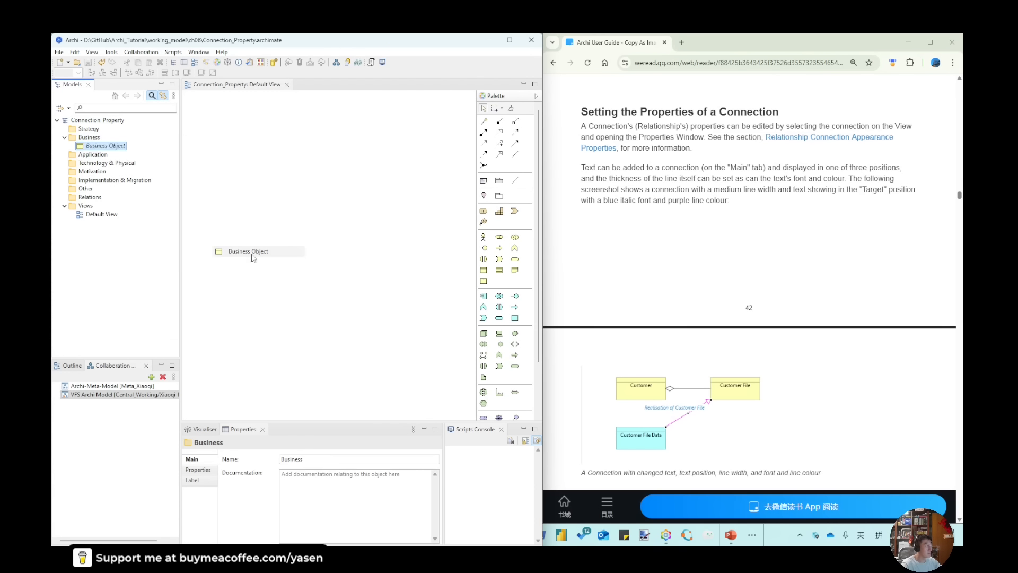
text(Cusot)
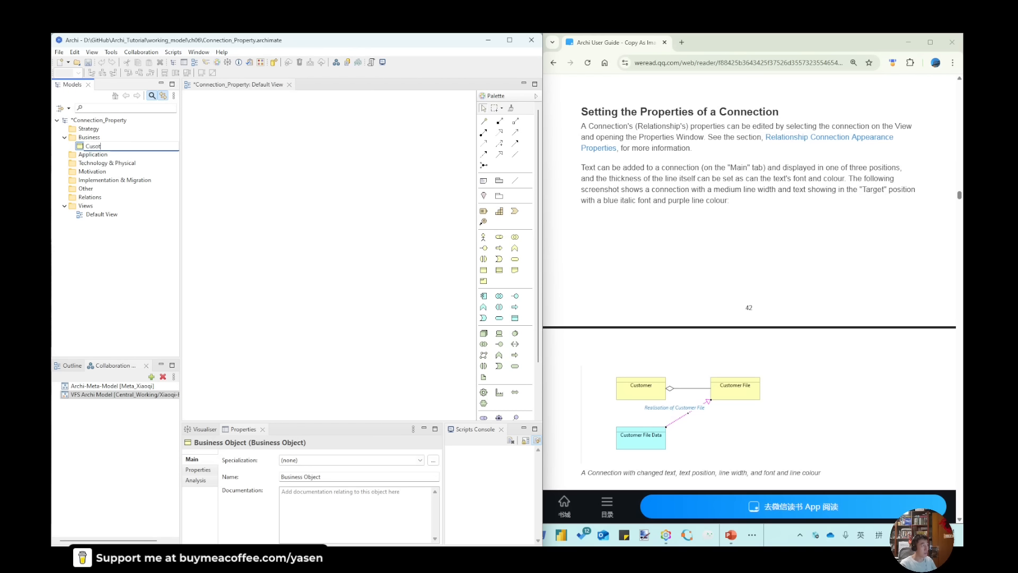
text(tomer)
key(Return)
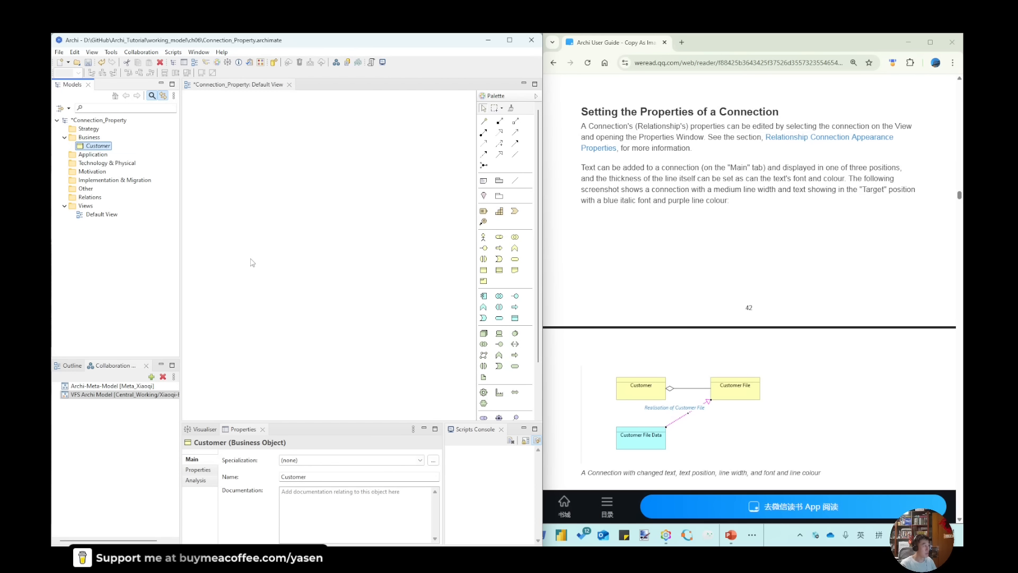
Add a second Business Object named Customer File to the Business folder
right_click(106, 146)
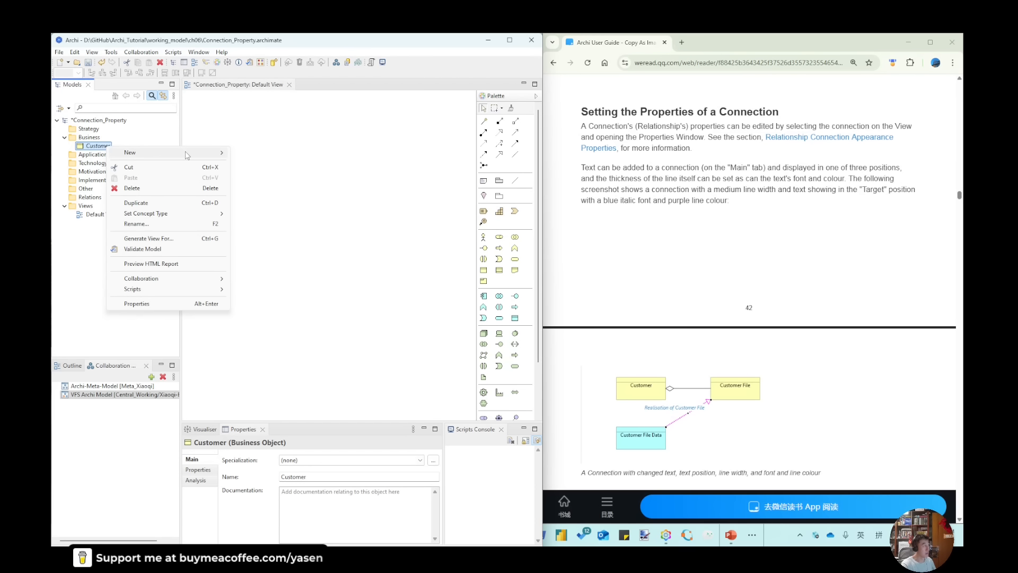
mouse_move(186, 153)
click(285, 262)
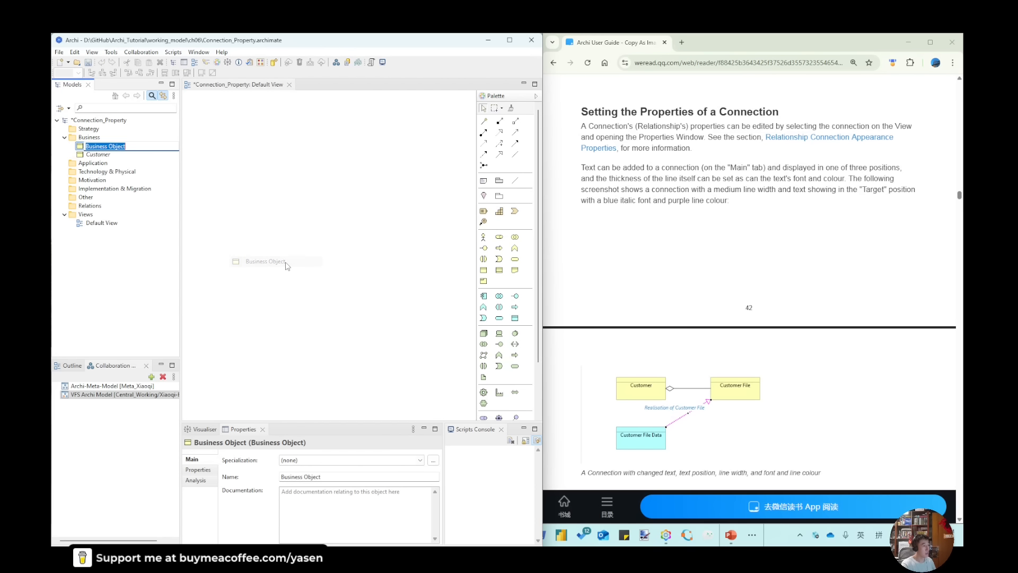
text(Customer File)
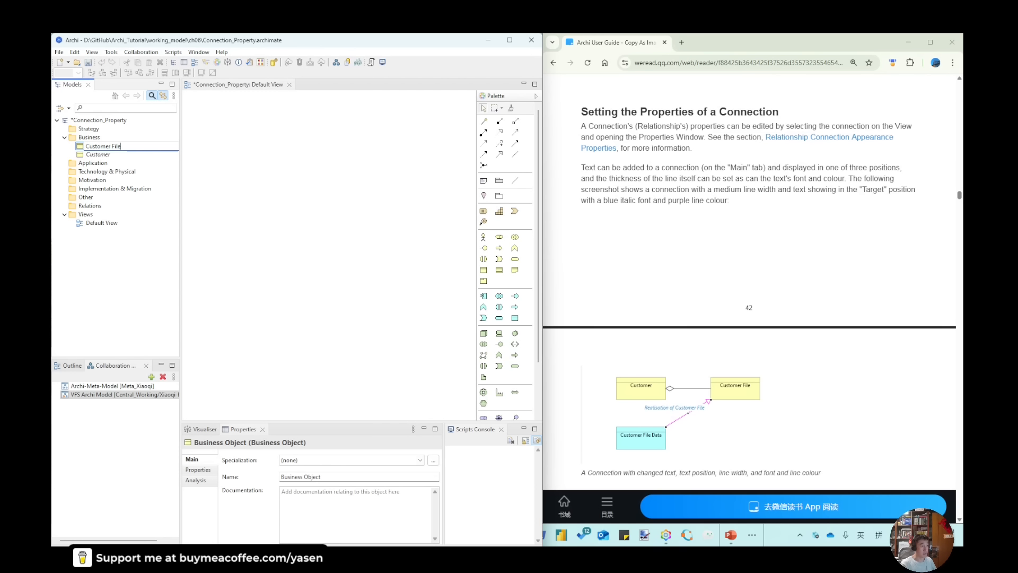
key(Return)
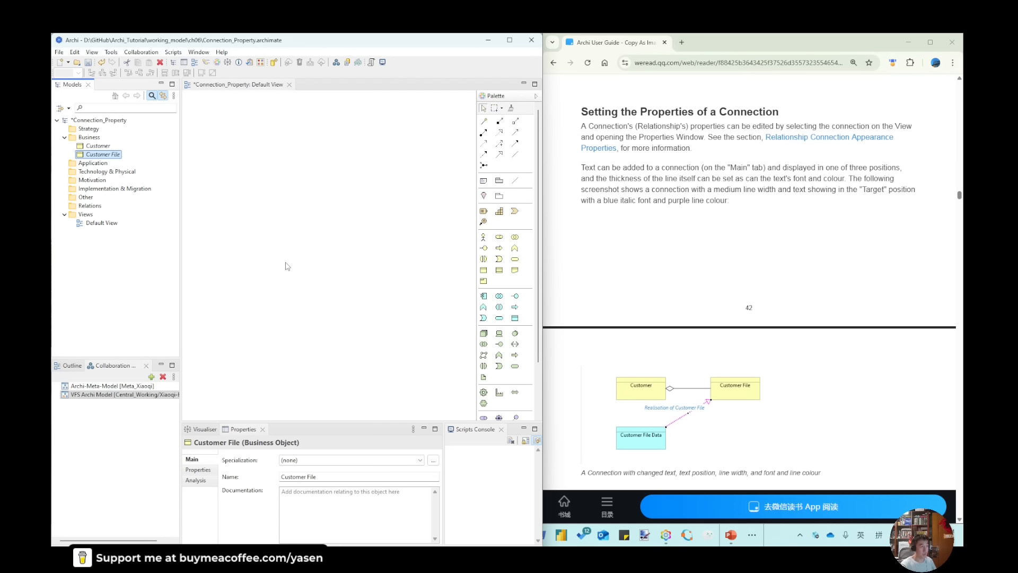
Add a Data Object named Customer File Data to the model's Application folder
right_click(120, 156)
right_click(93, 165)
mouse_move(159, 169)
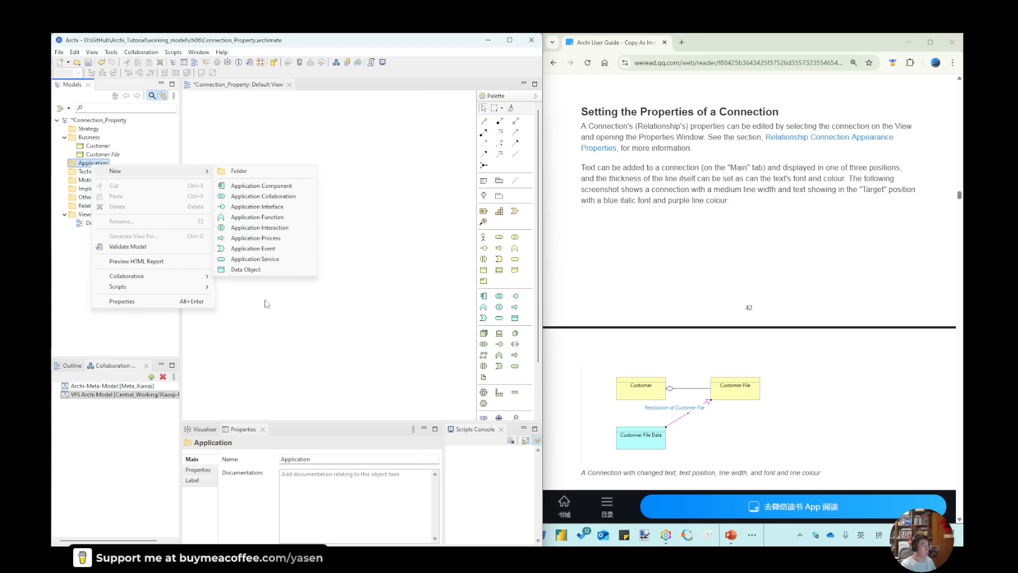
click(258, 268)
text(Customer)
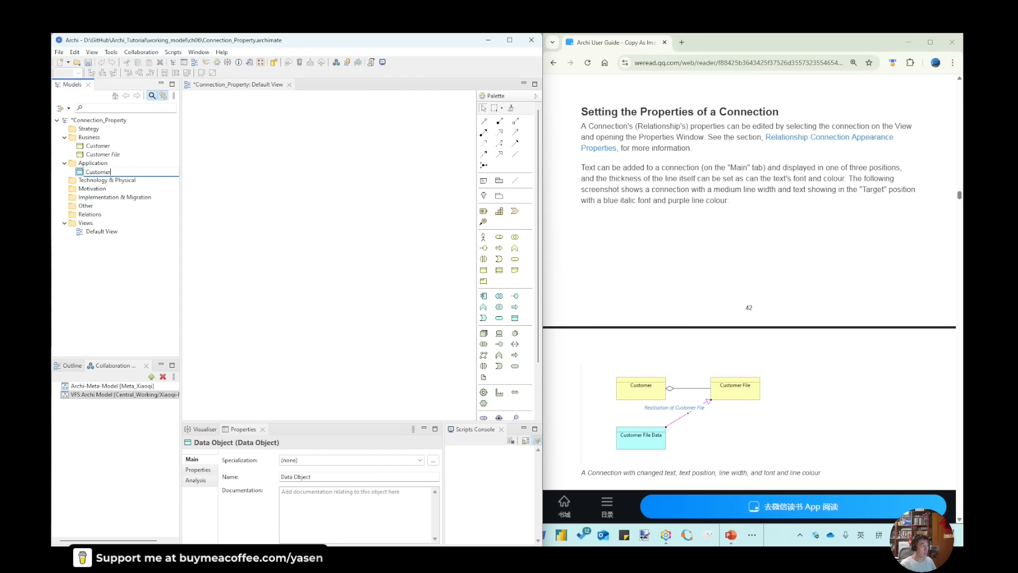
text( File Data)
key(BackSpace)
key(BackSpace)
text(ata)
key(Return)
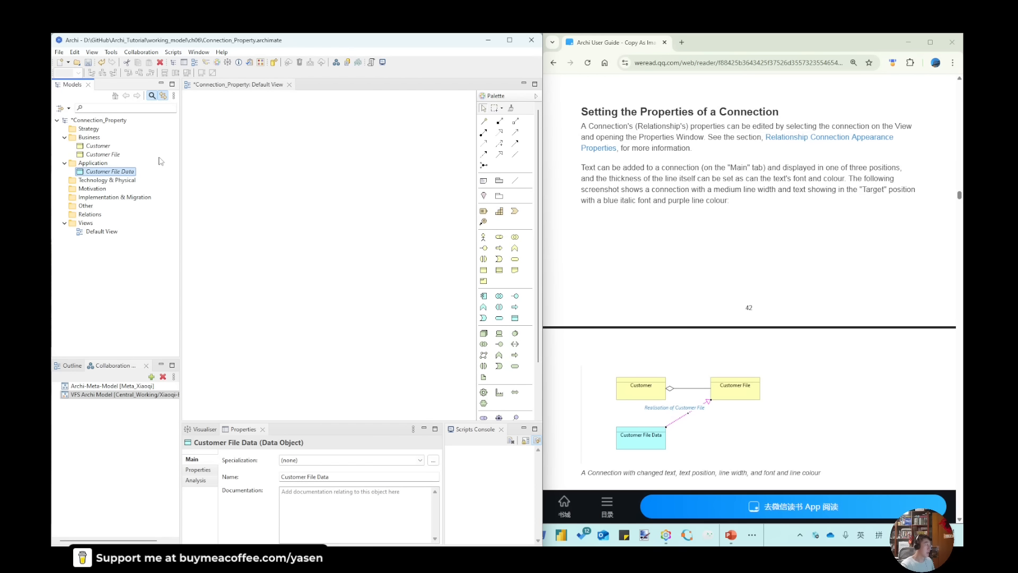
Place the three elements on the Default View, with Customer and Customer File side by side and Customer File Data below Customer
ctrl+click(110, 155)
ctrl+click(101, 146)
drag(104, 173, 259, 156)
drag(410, 241, 380, 158)
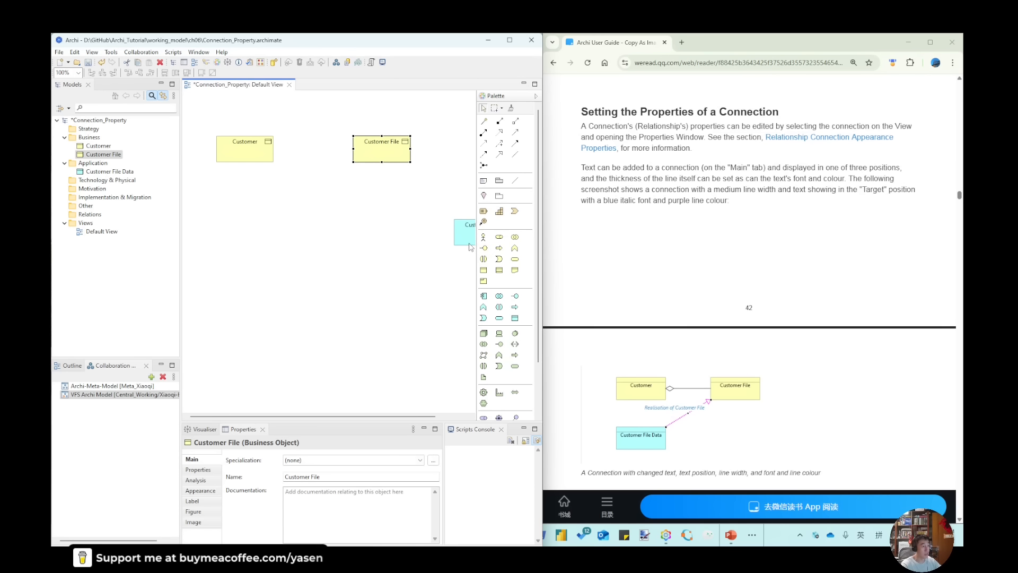
drag(466, 242, 247, 232)
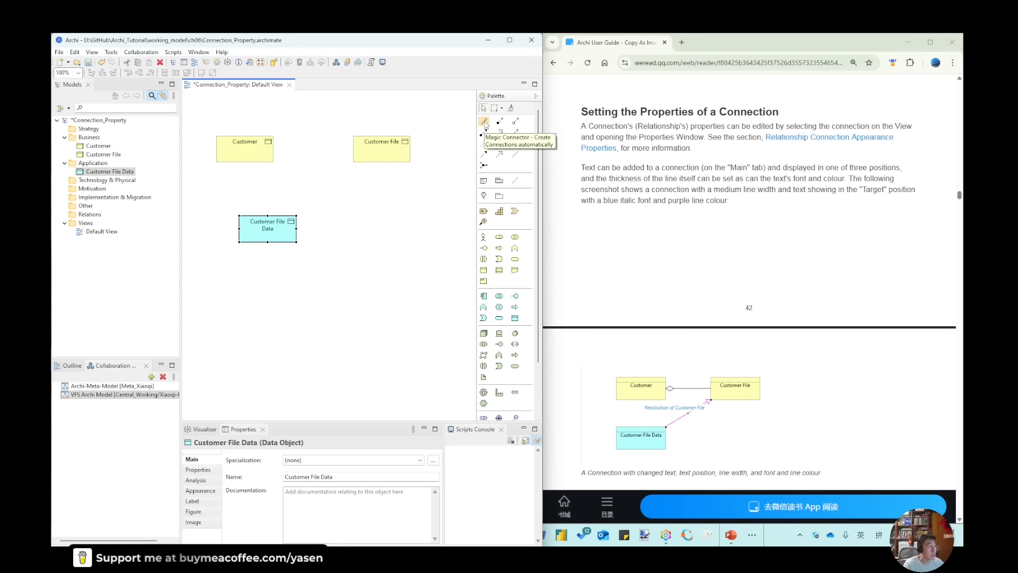
Use the Magic Connector to create an Aggregates relation from Customer to Customer File
click(484, 121)
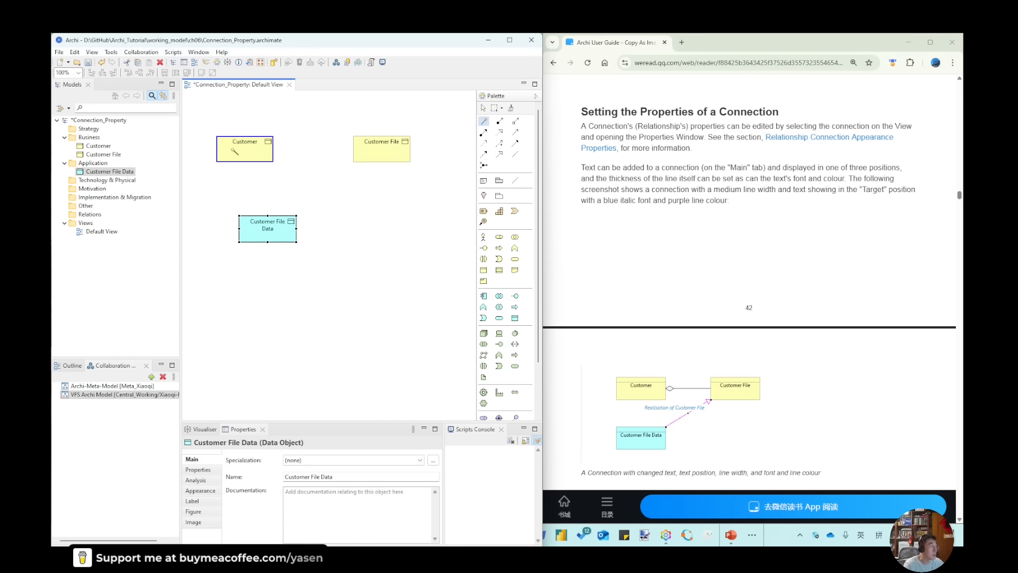
click(242, 150)
click(389, 152)
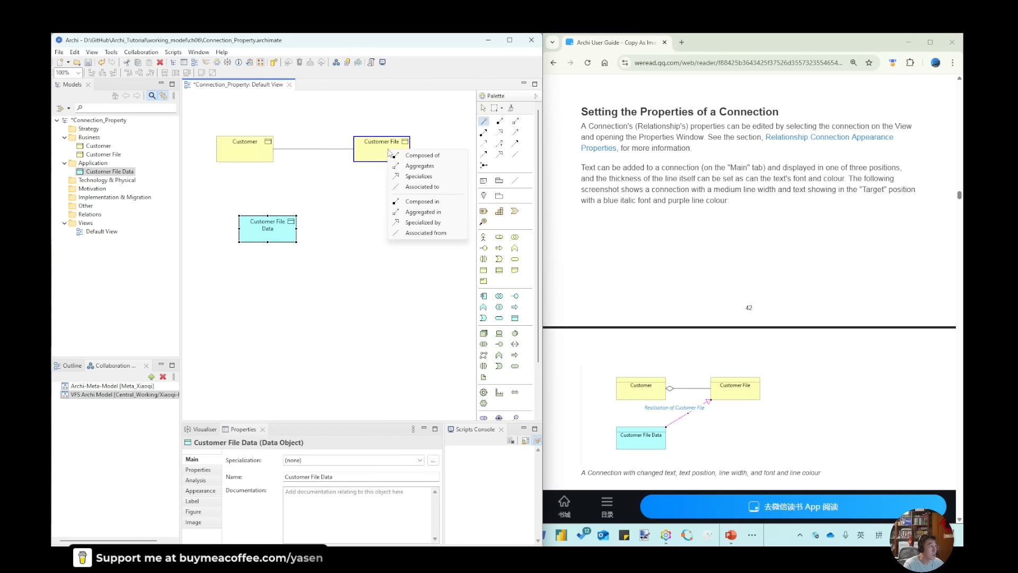
click(419, 166)
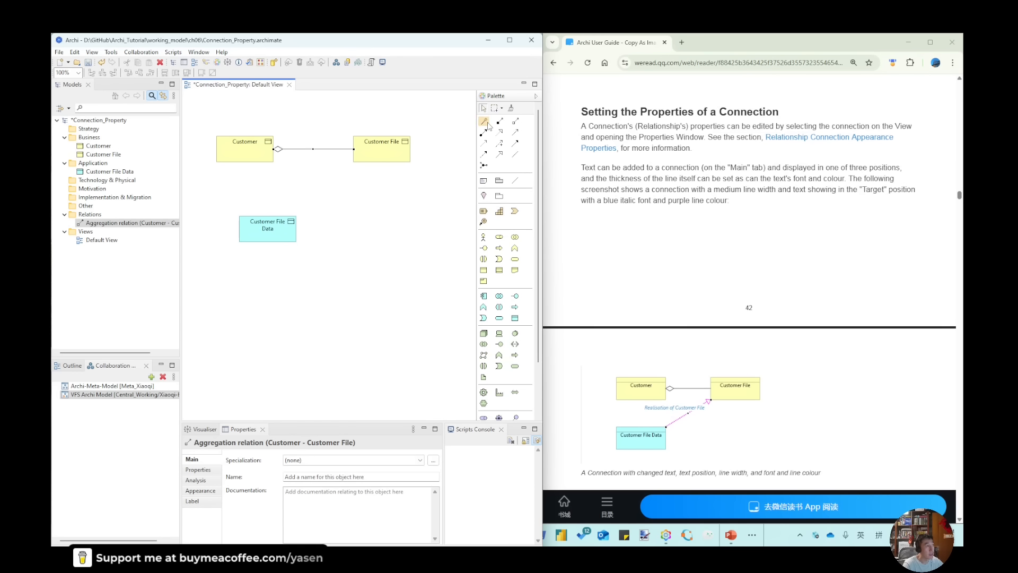
Create a Realizes relation from Customer File Data to Customer File with the Magic Connector
click(278, 239)
click(385, 152)
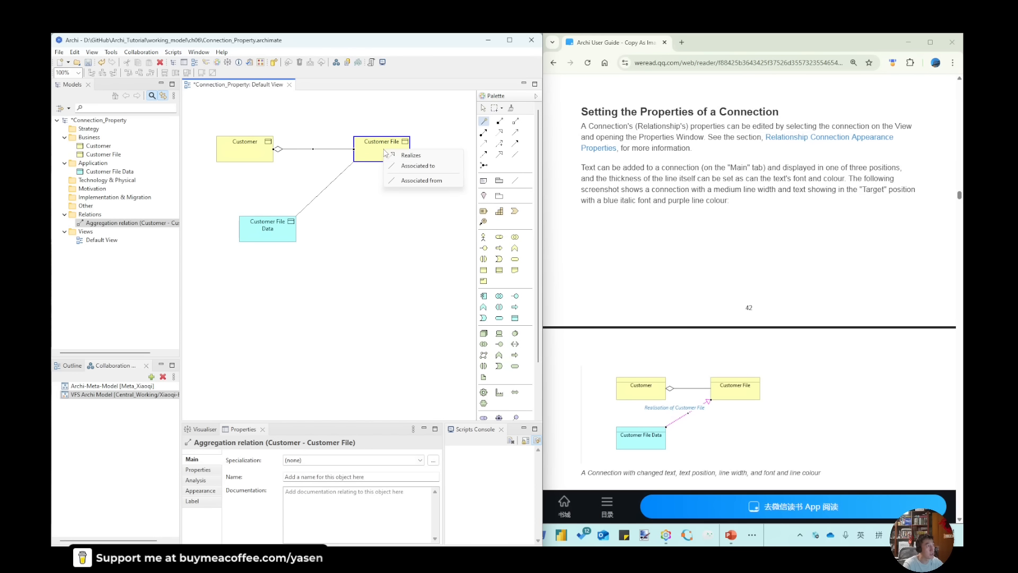
click(411, 156)
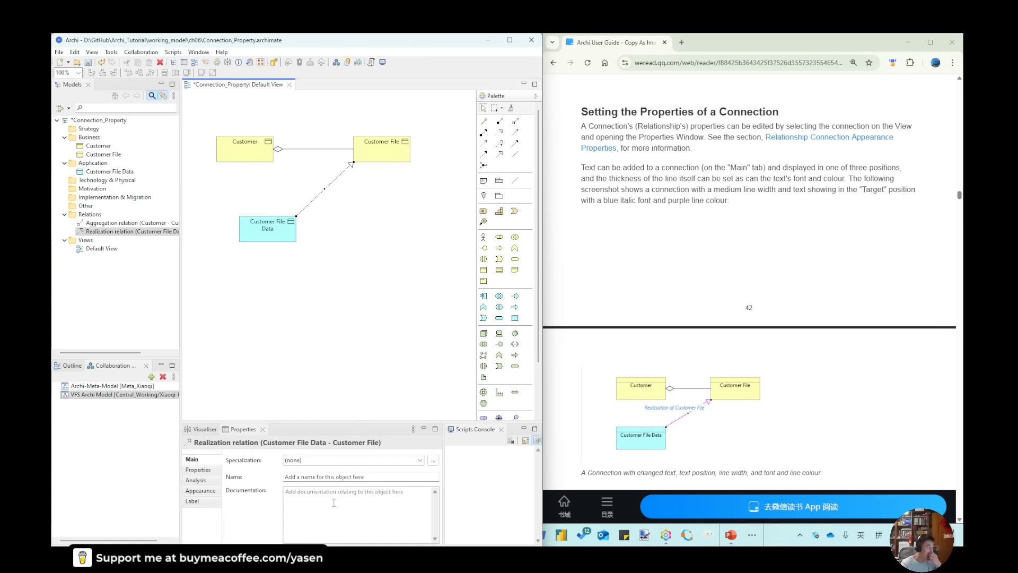
Name the selected realization relation "Realization of Customer File"
click(333, 476)
text(R)
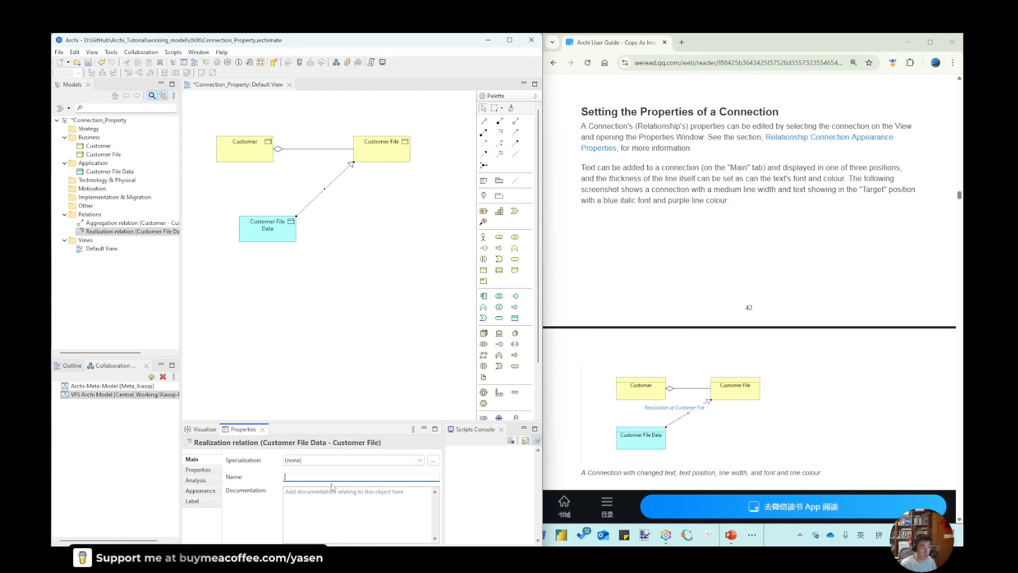
text(ea)
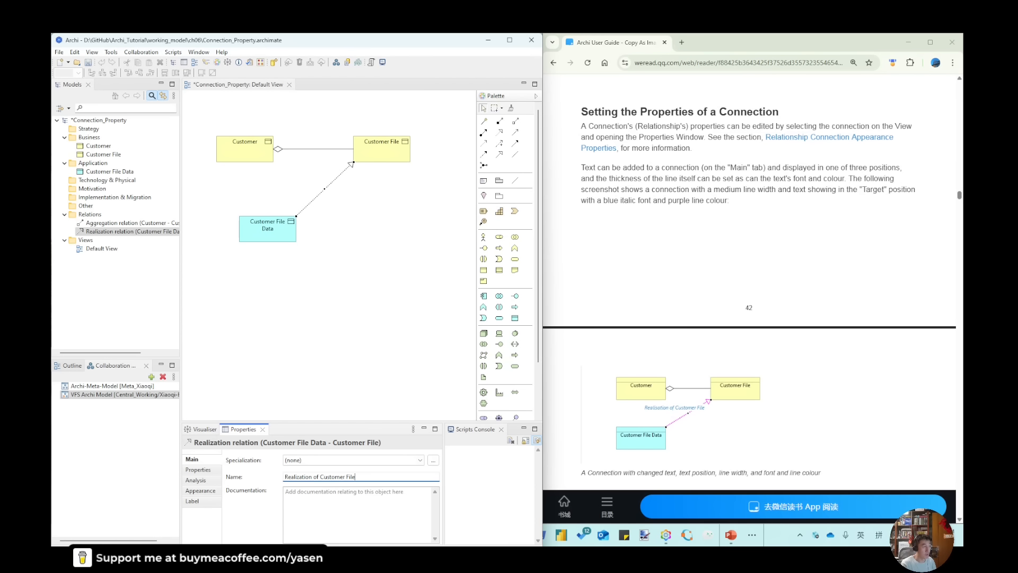
text(lization of Customer File)
key(Return)
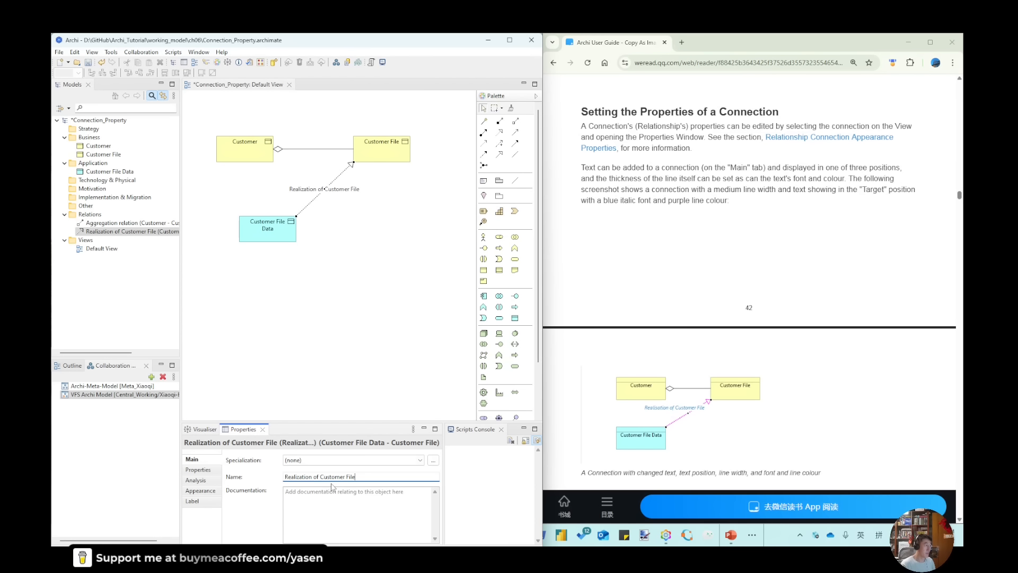
Set the realization connection's text position to Target
click(201, 503)
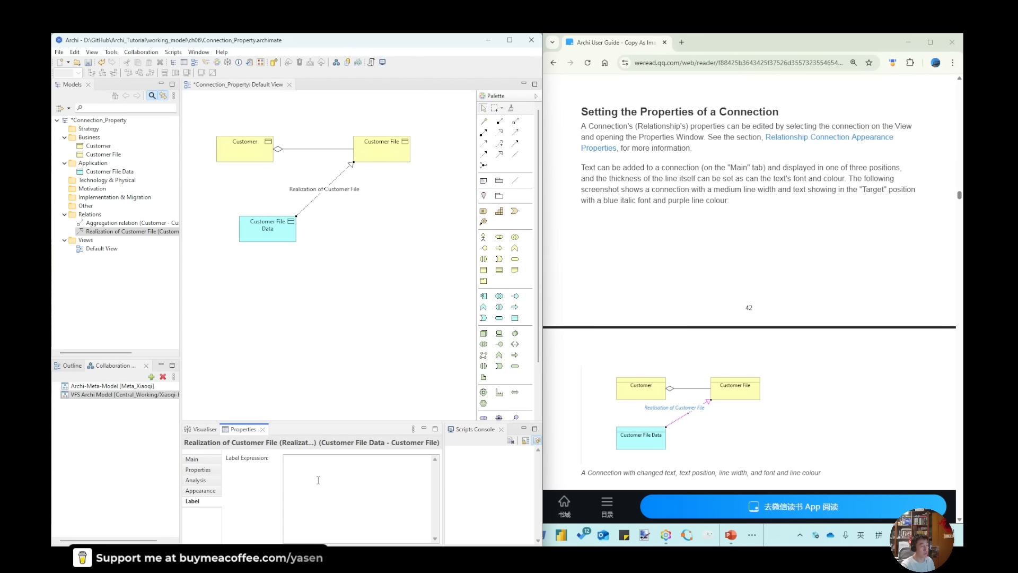
click(211, 460)
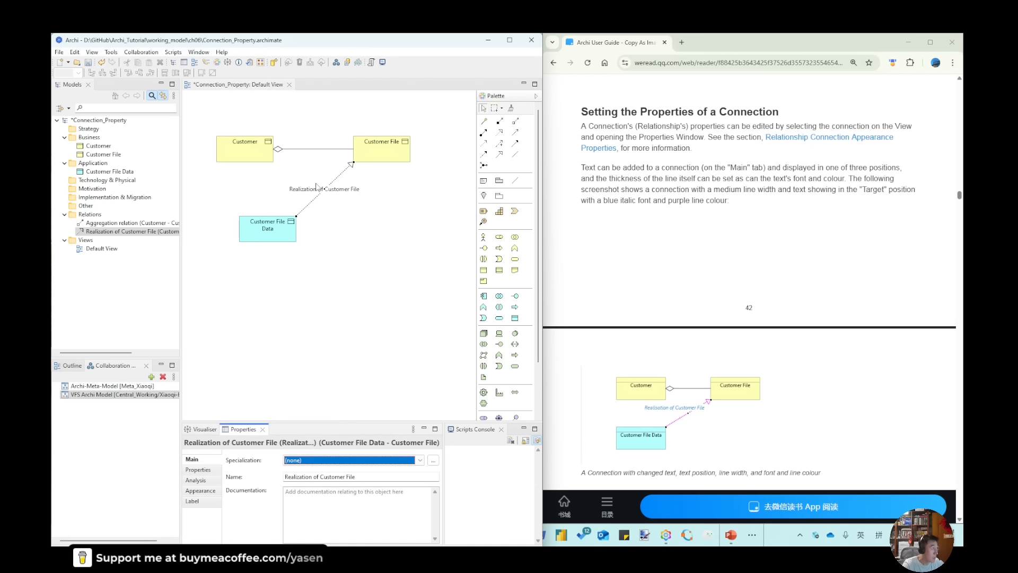
click(205, 492)
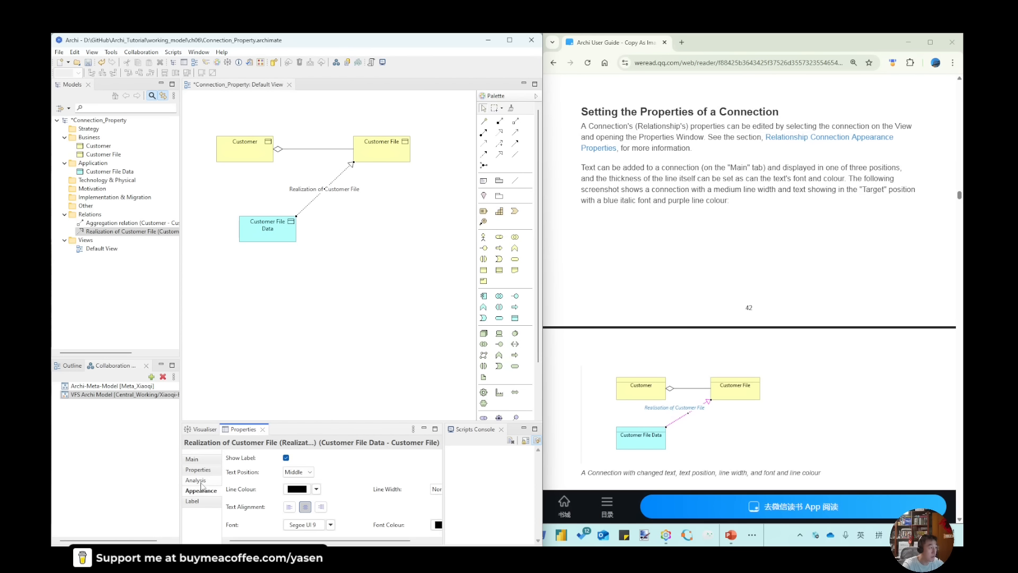
click(301, 474)
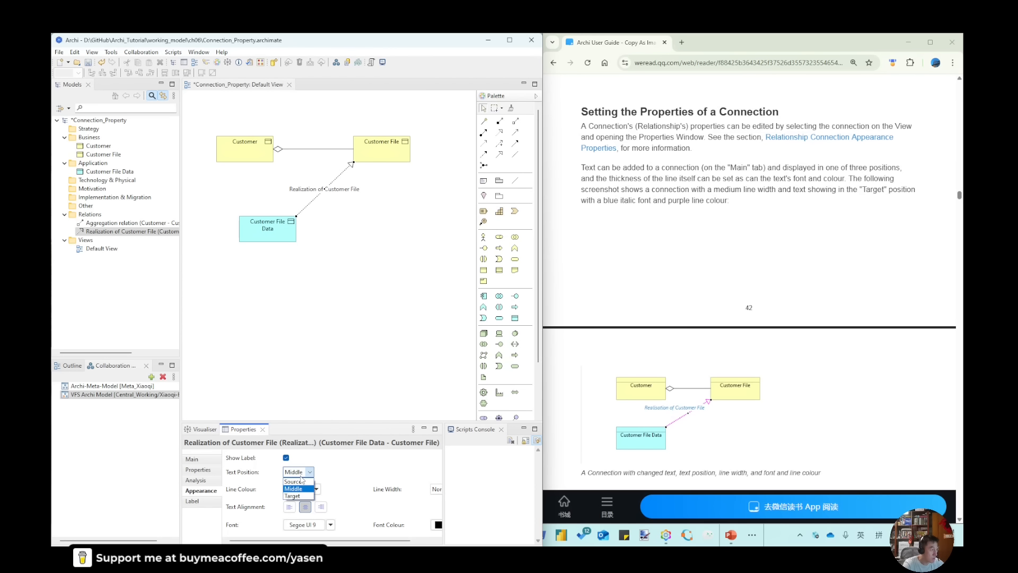
click(292, 496)
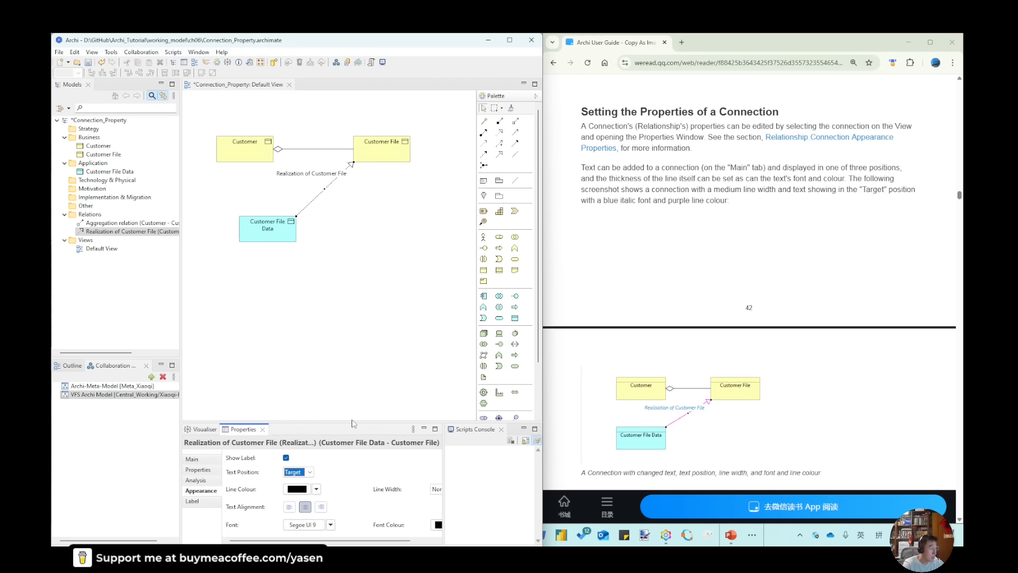
Enlarge the properties area and set the realization connection's label font style to Bold Italic
drag(352, 422, 355, 303)
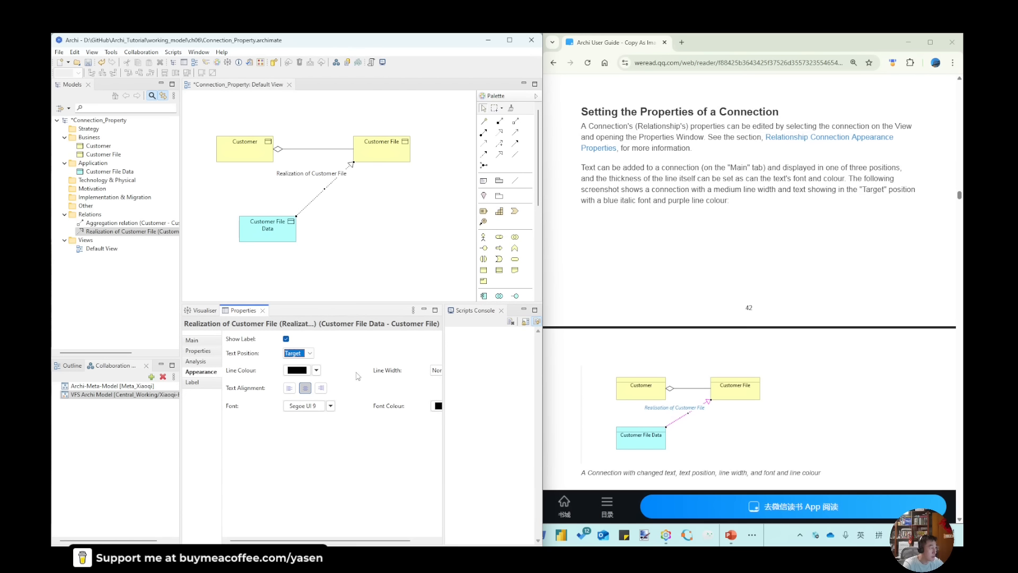
click(304, 405)
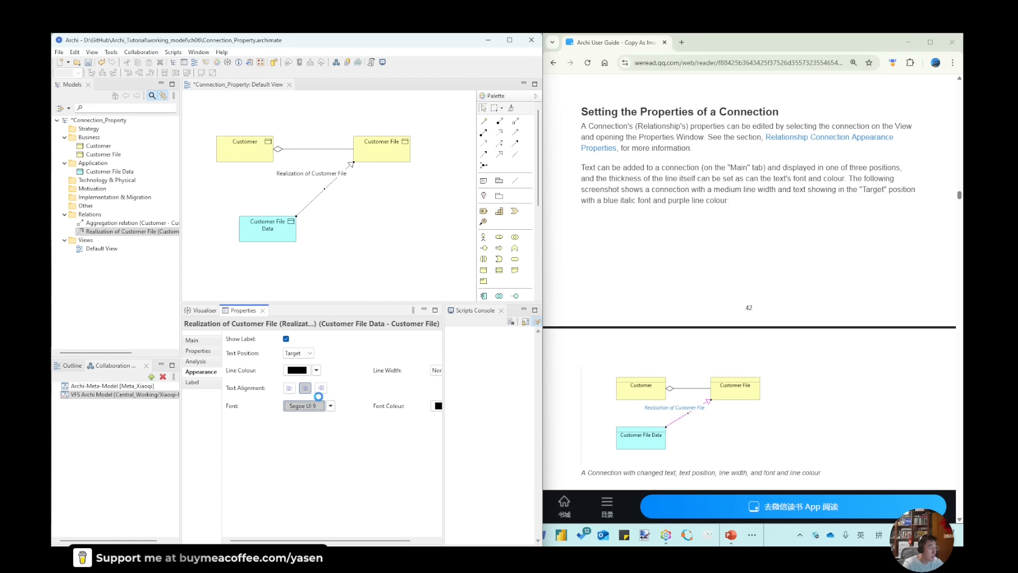
drag(232, 121, 531, 284)
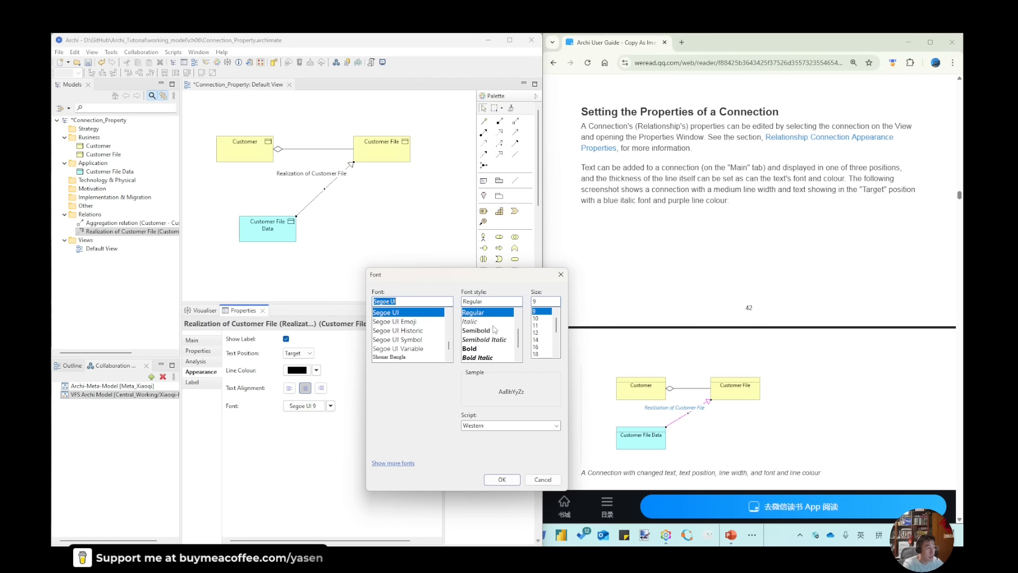
click(474, 358)
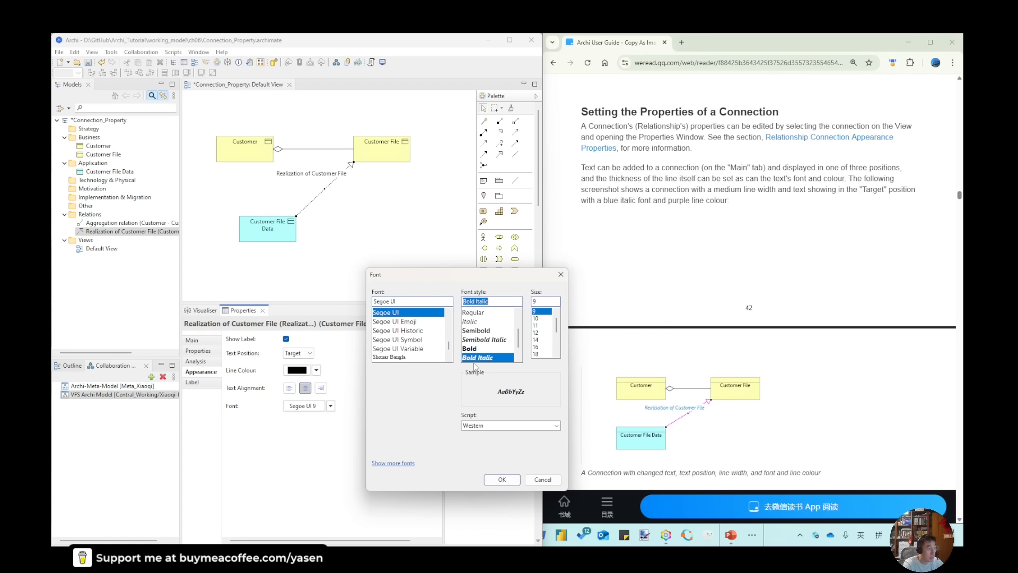
click(500, 480)
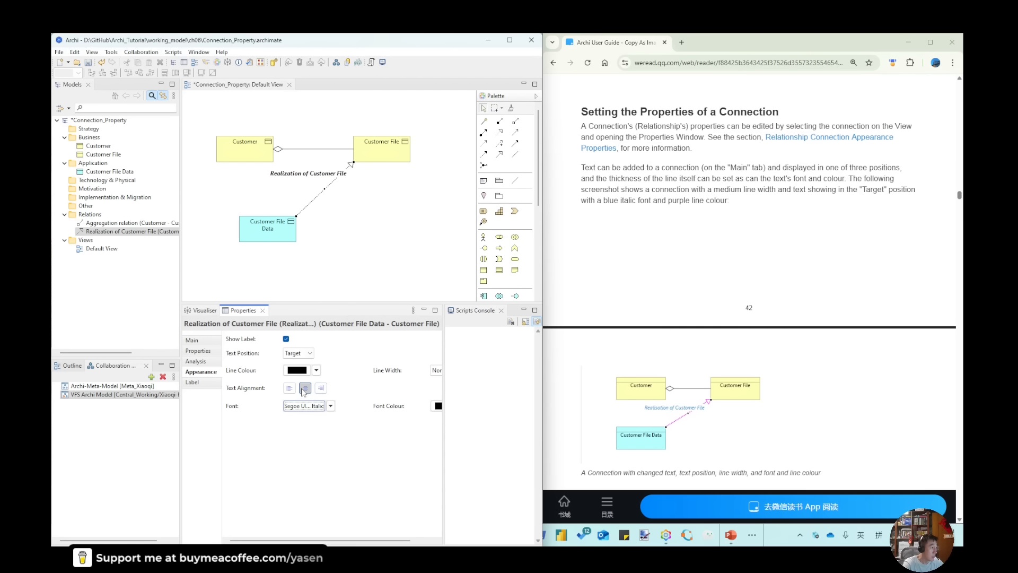
Set the realization connection's font colour to the light violet-blue basic colour
drag(342, 546, 366, 542)
click(415, 406)
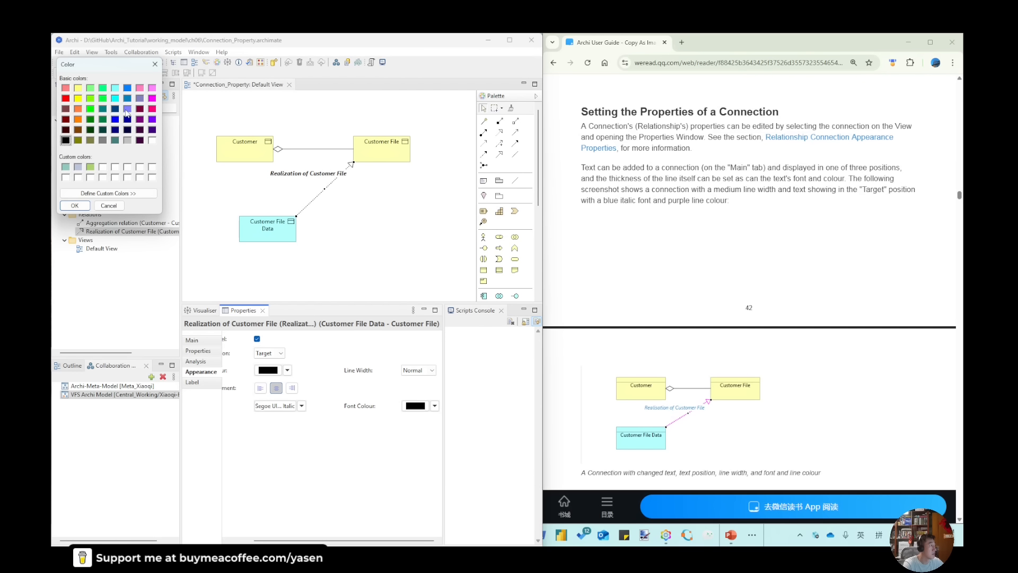
click(127, 109)
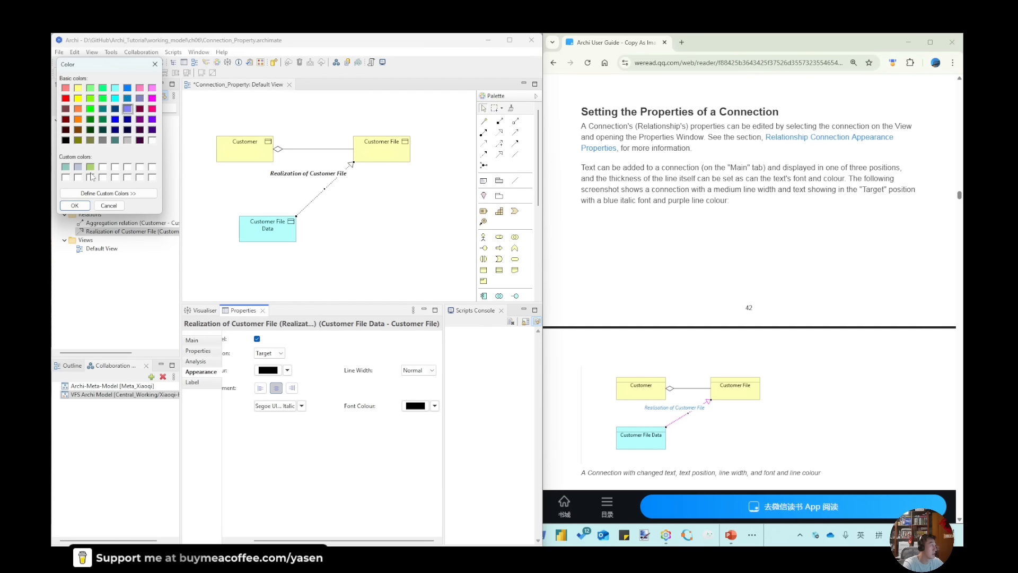
click(74, 206)
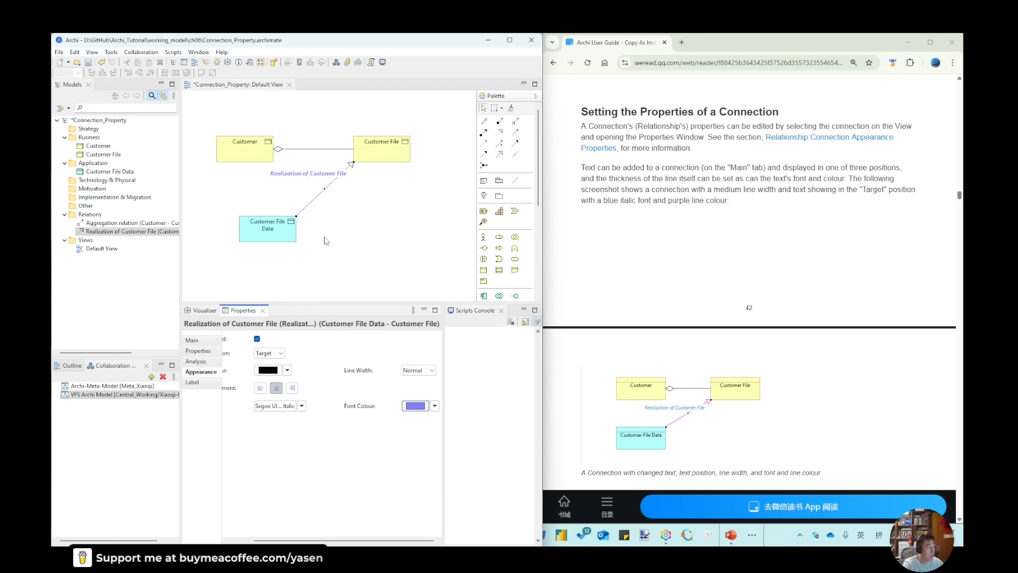
Give the realization connection a magenta line colour and a Heavy line width
drag(297, 540, 268, 540)
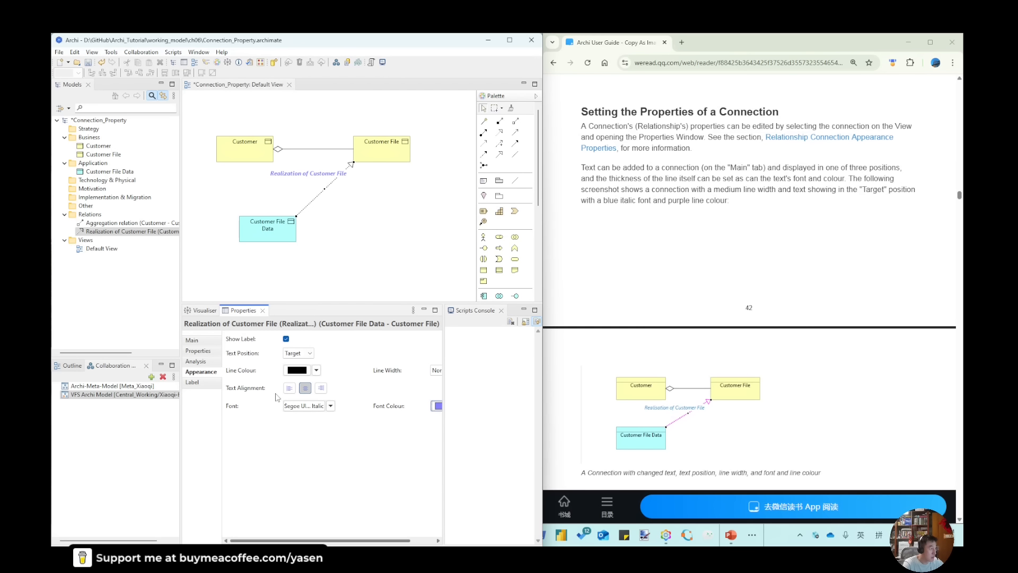
click(297, 370)
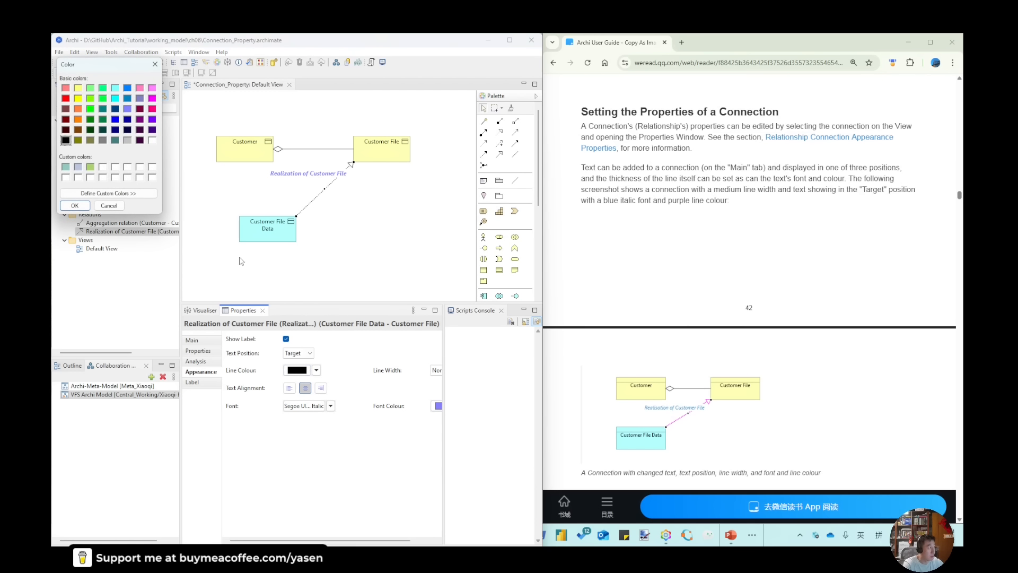
click(152, 99)
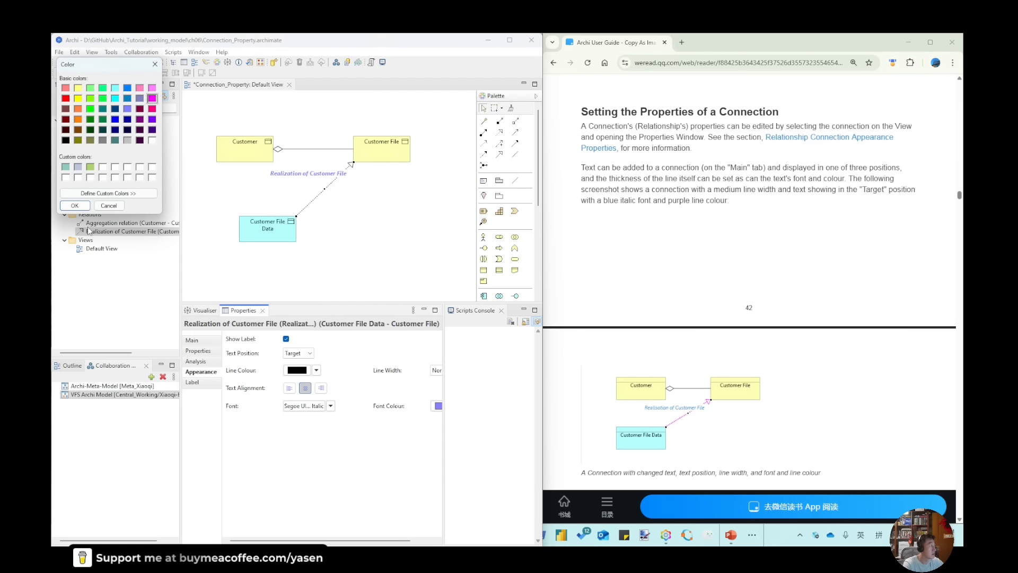
click(75, 206)
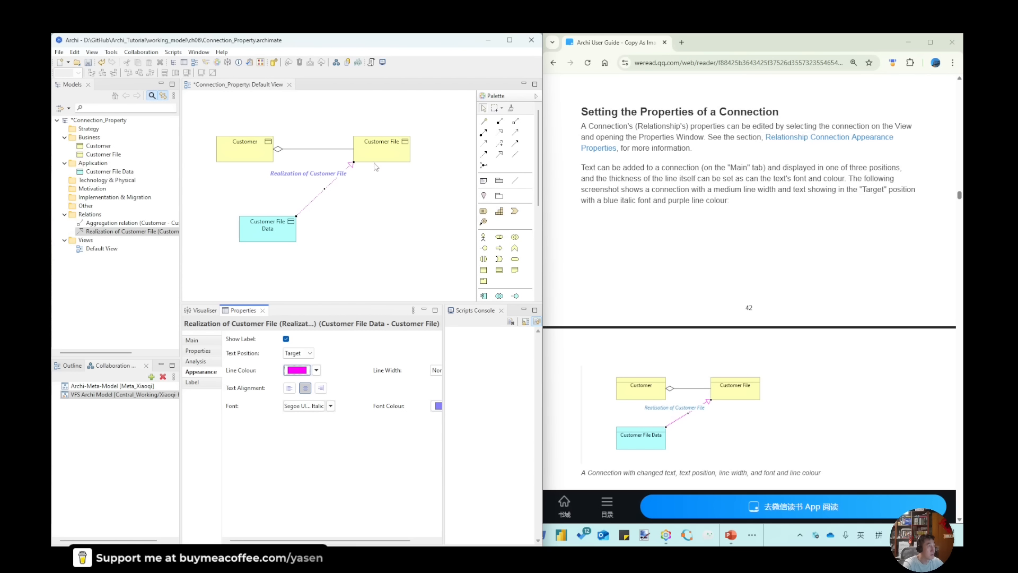
drag(343, 539, 421, 458)
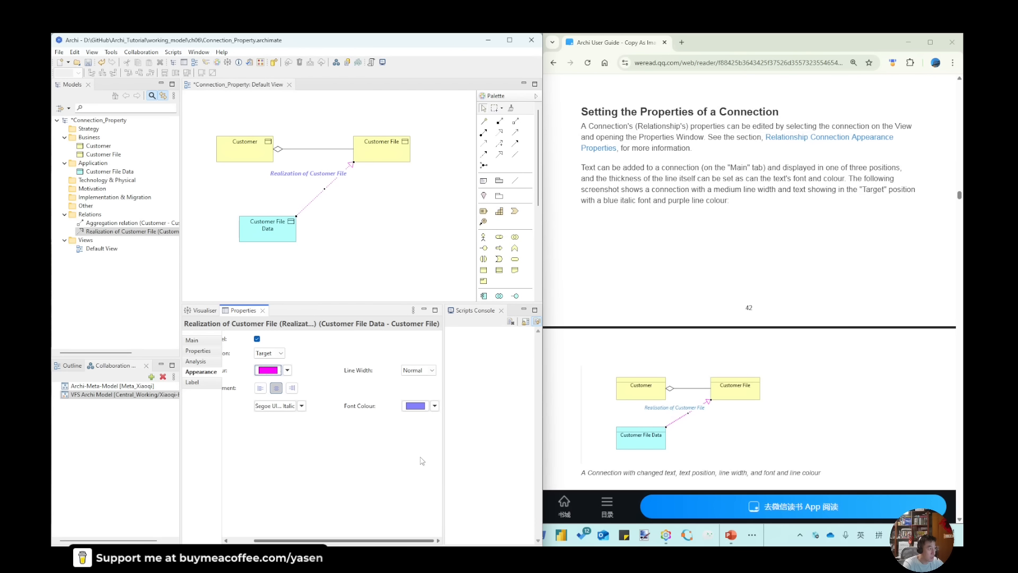
click(413, 372)
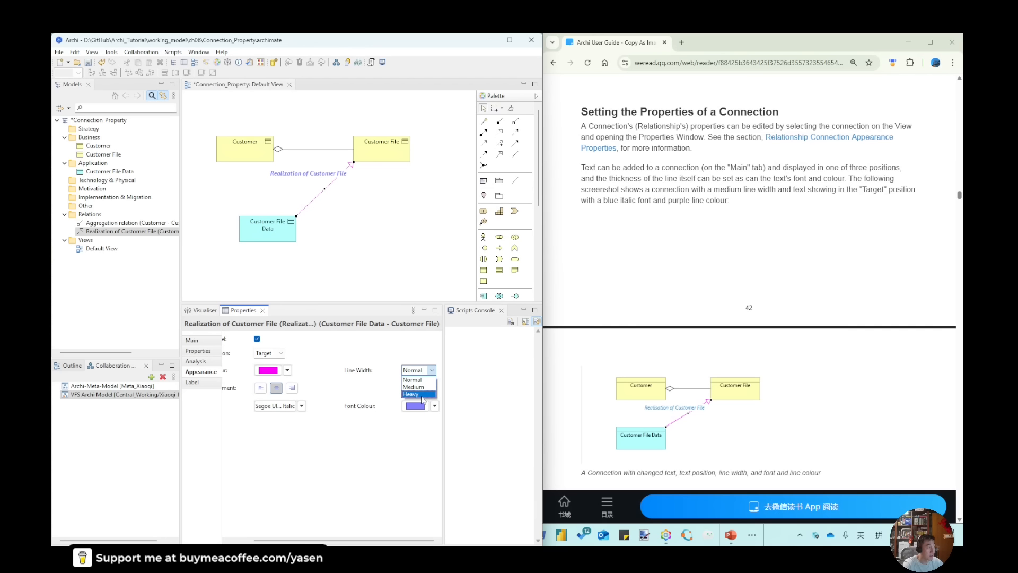
click(416, 393)
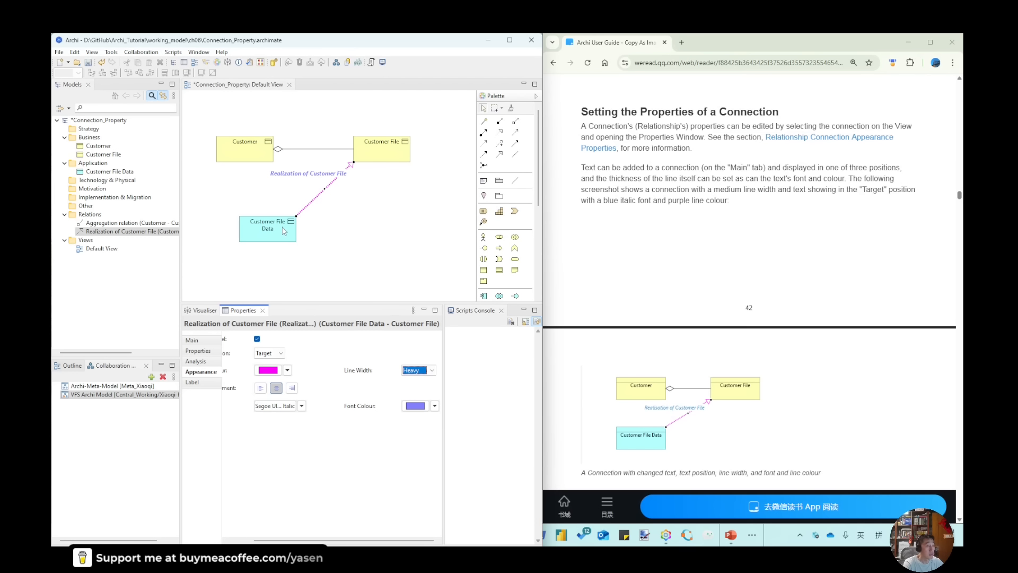
Move the Customer File Data element so its connection runs vertically up to Customer File
drag(283, 231, 351, 227)
click(342, 234)
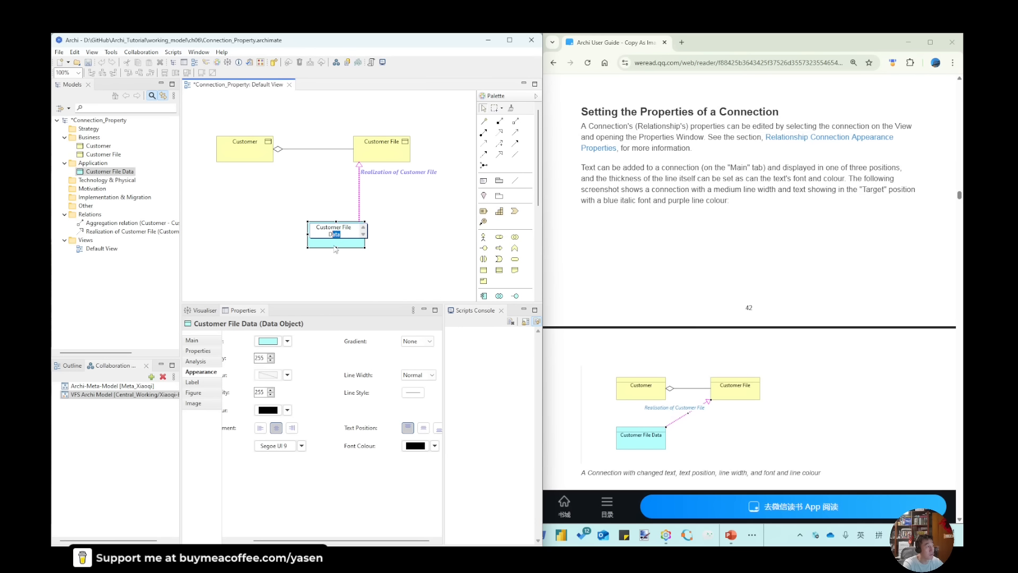
click(336, 250)
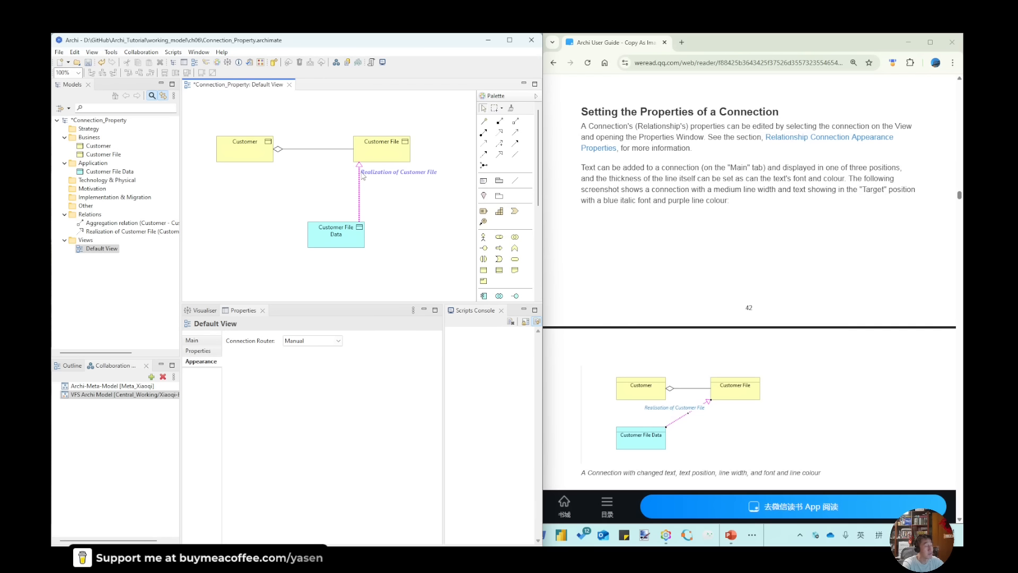
Give the aggregation connection between Customer and Customer File a teal line colour and a Heavy line width
click(282, 149)
click(297, 369)
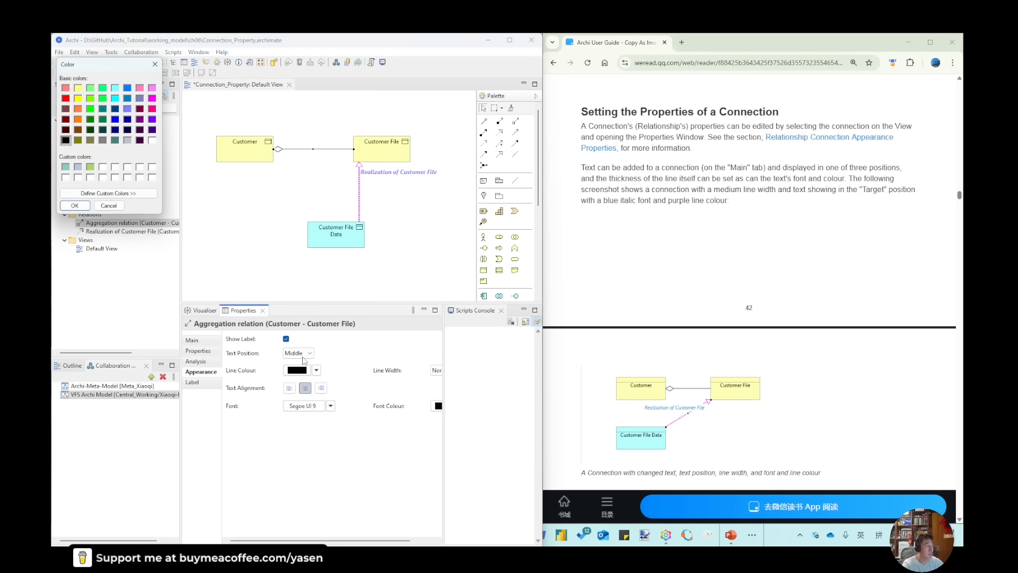
click(101, 109)
click(75, 206)
click(436, 370)
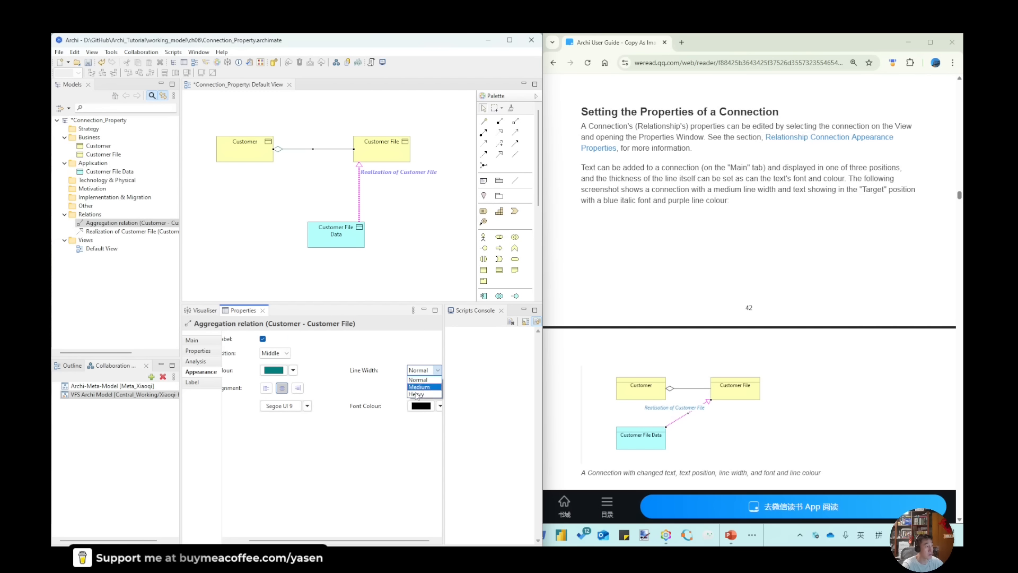
click(413, 396)
click(289, 154)
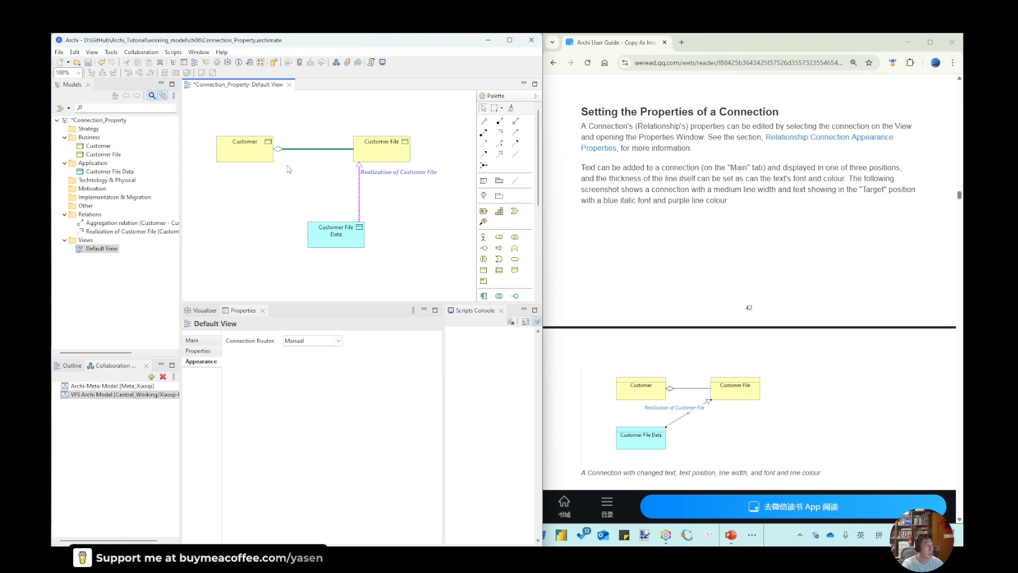
Set the aggregation connection's label expression to $model{name}
click(316, 150)
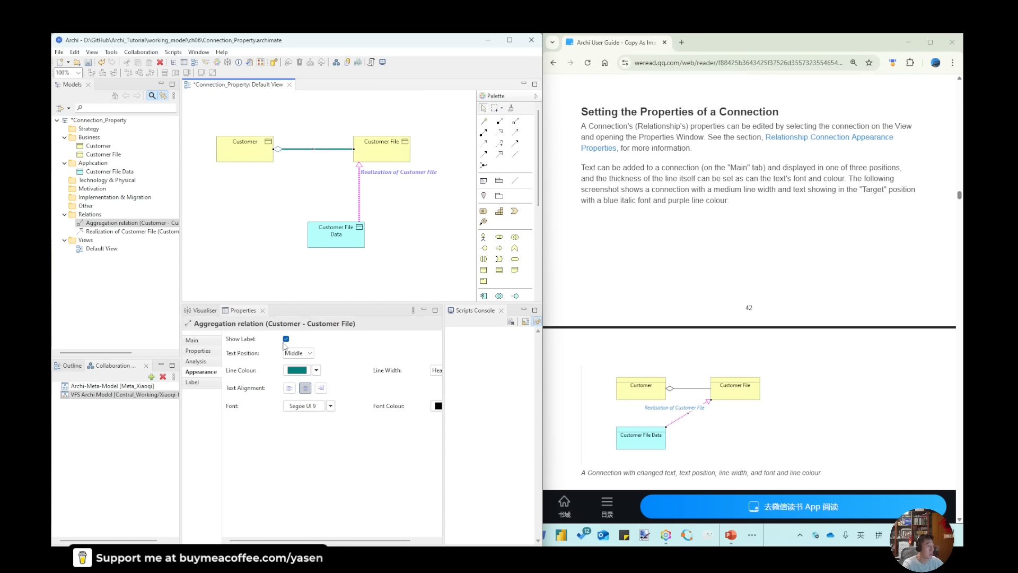
click(192, 382)
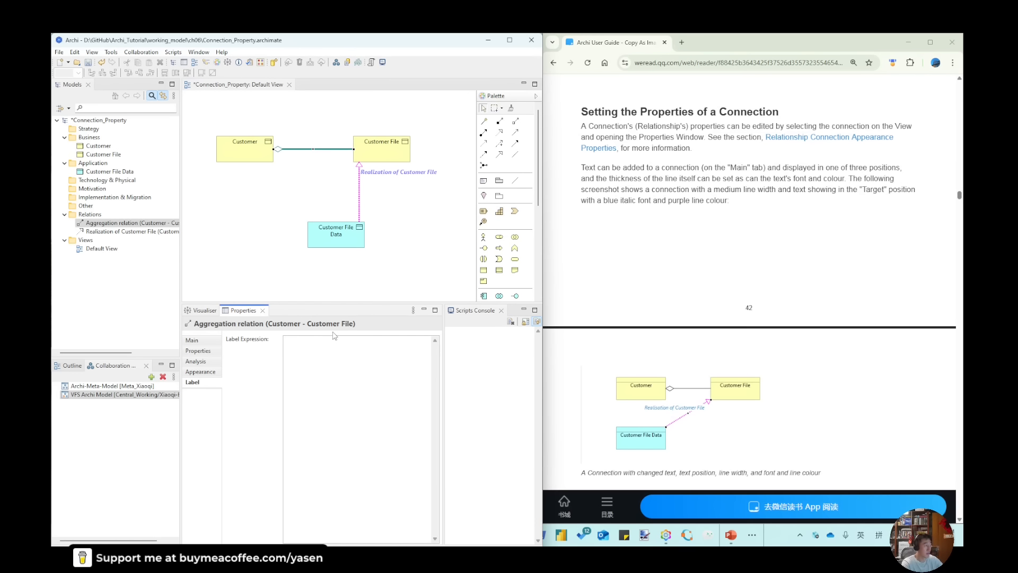
text($)
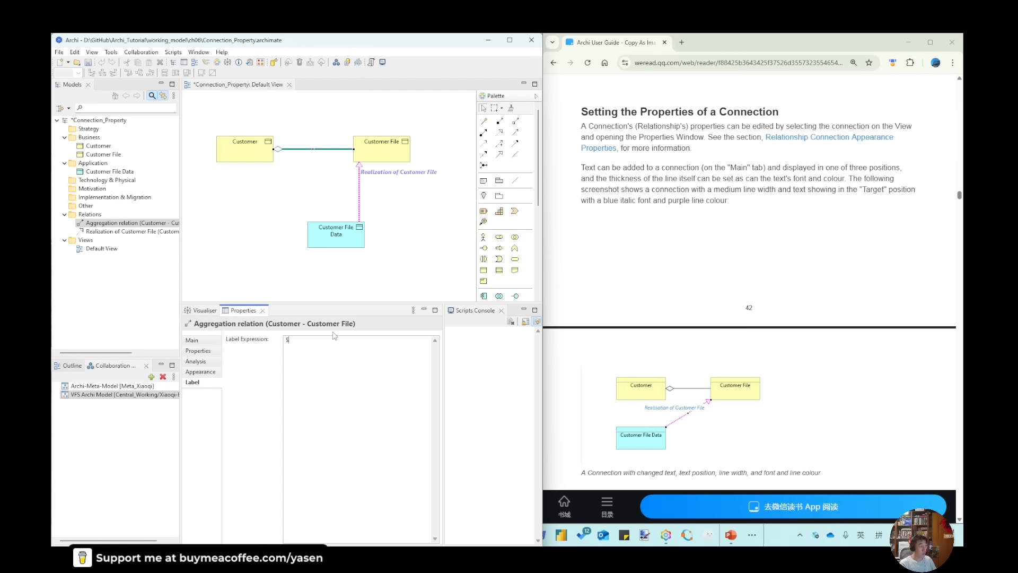
text(mai)
key(BackSpace)
key(BackSpace)
text(odel)
click(279, 219)
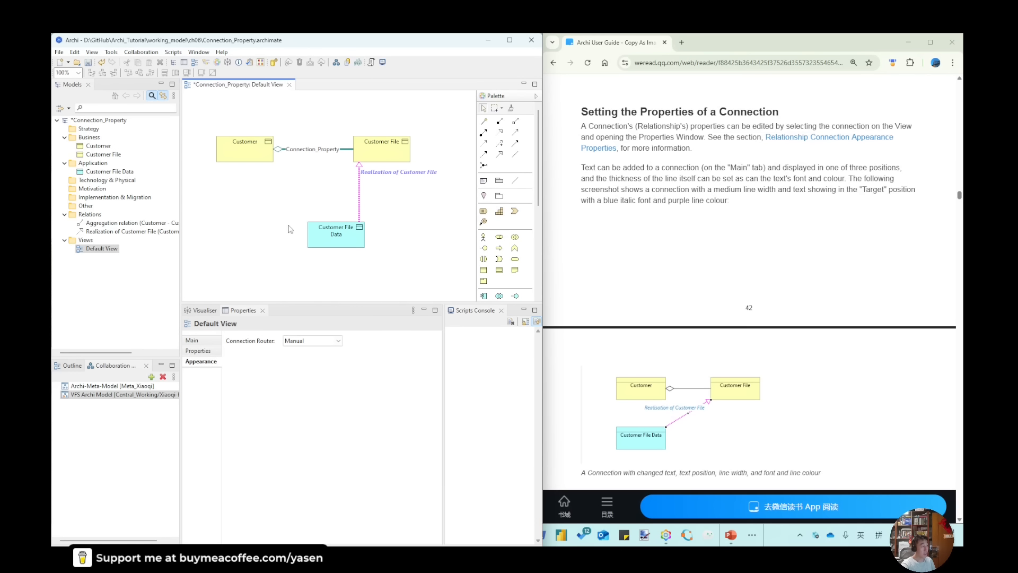
Turn off Show Label for the aggregation connection between Customer and Customer File
click(318, 149)
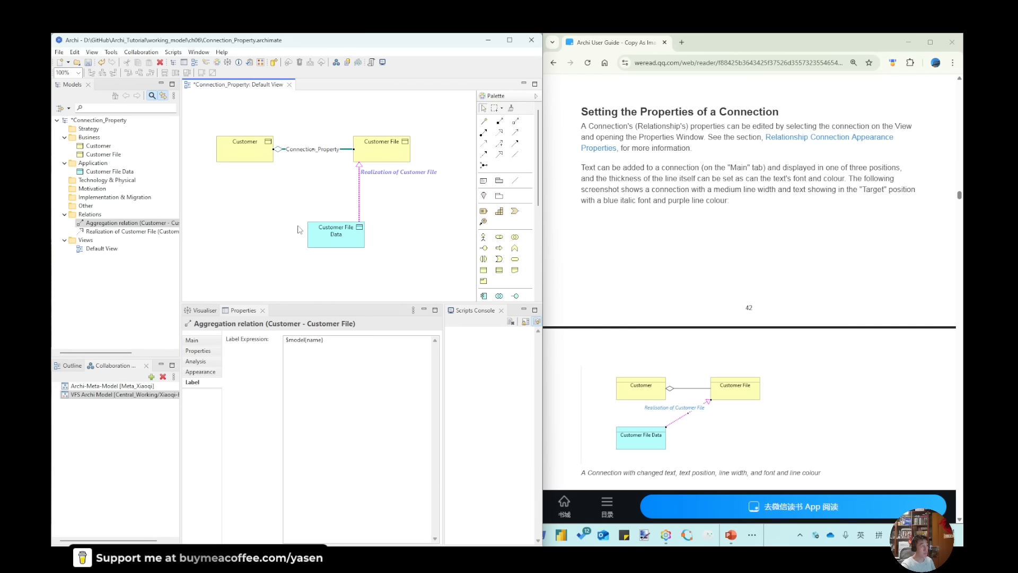
click(204, 371)
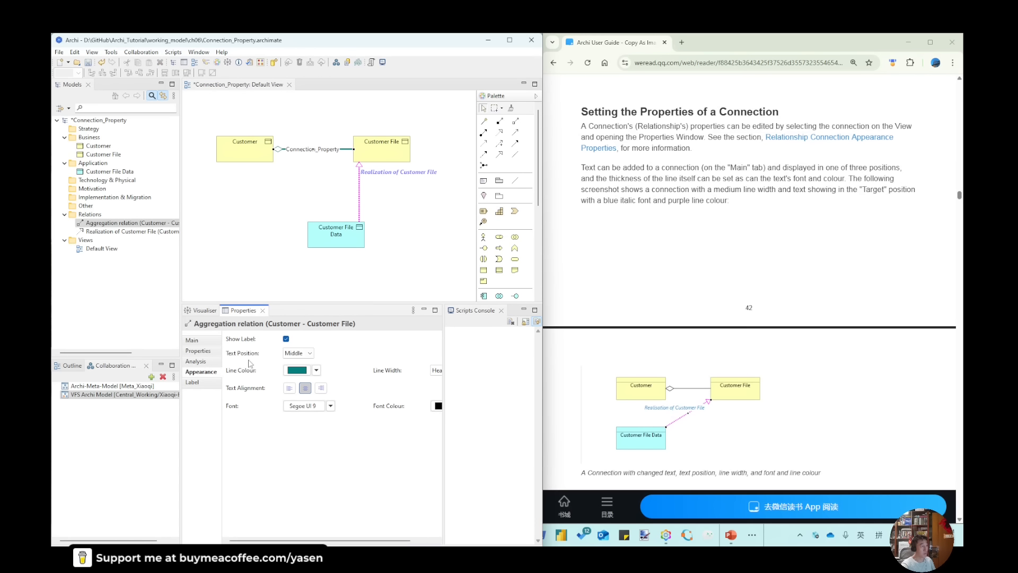
click(286, 338)
click(288, 252)
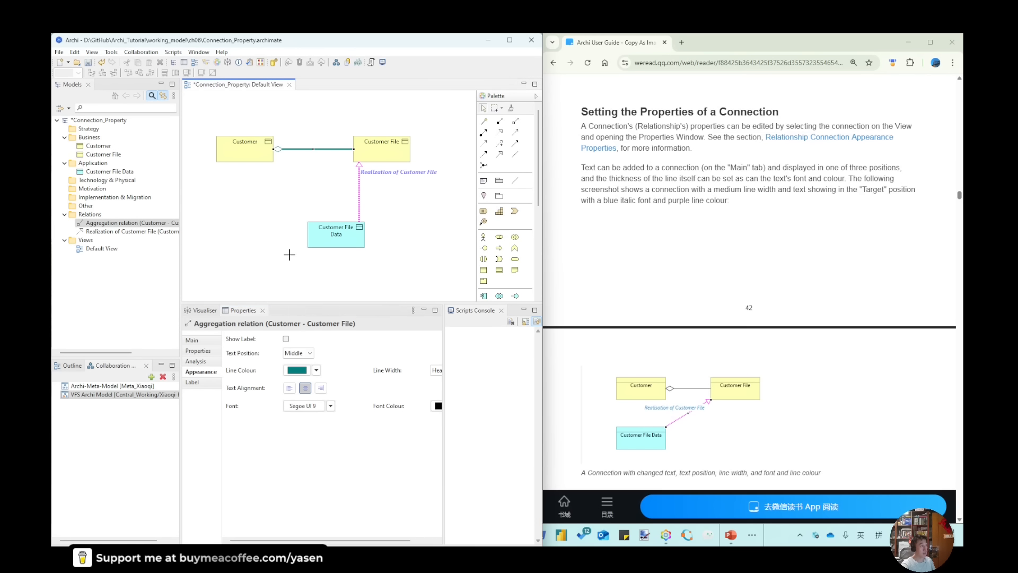
click(360, 198)
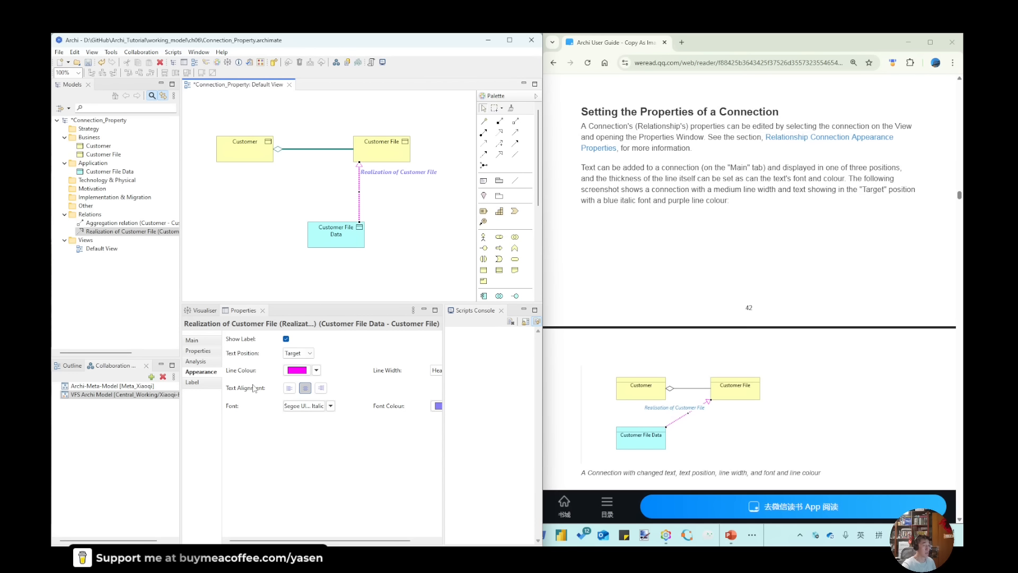
click(307, 151)
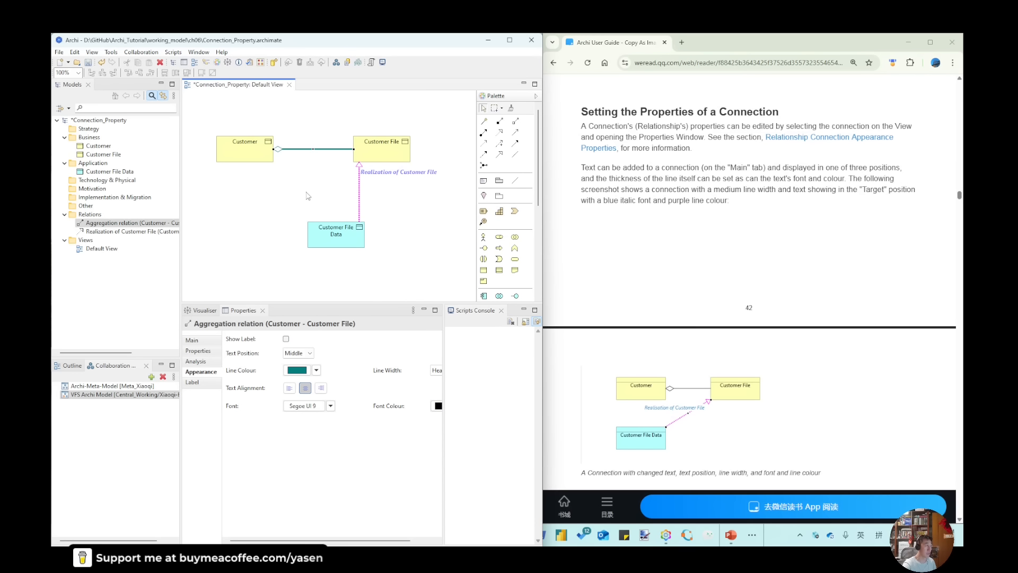
click(91, 52)
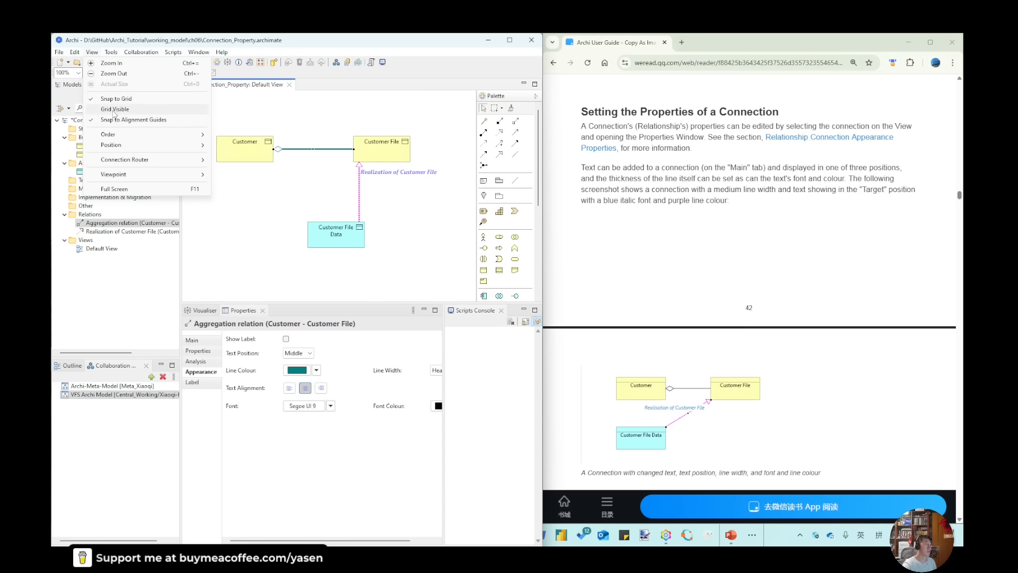
click(243, 239)
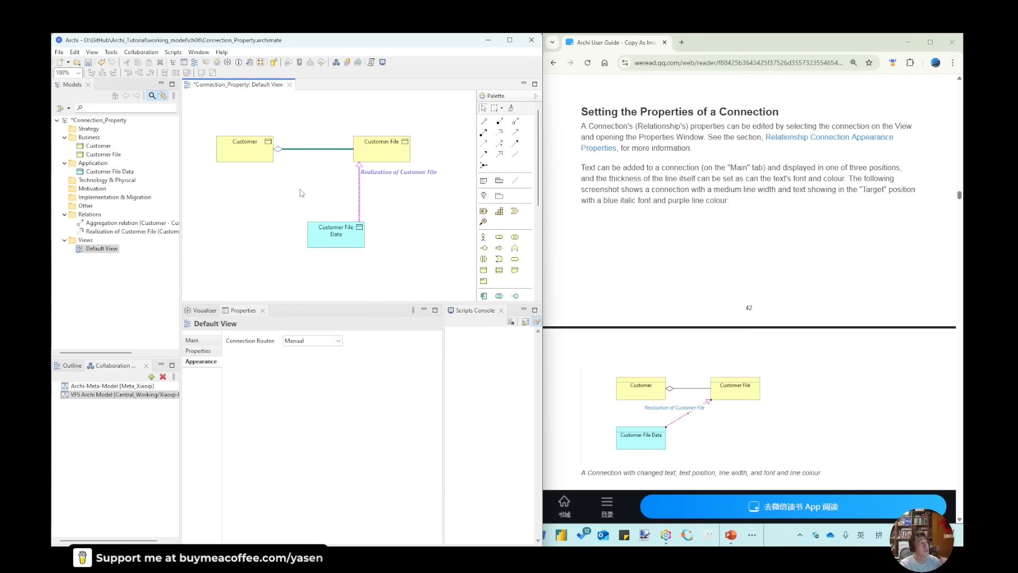
Turn on Show Label for the aggregation connection between Customer and Customer File
click(315, 150)
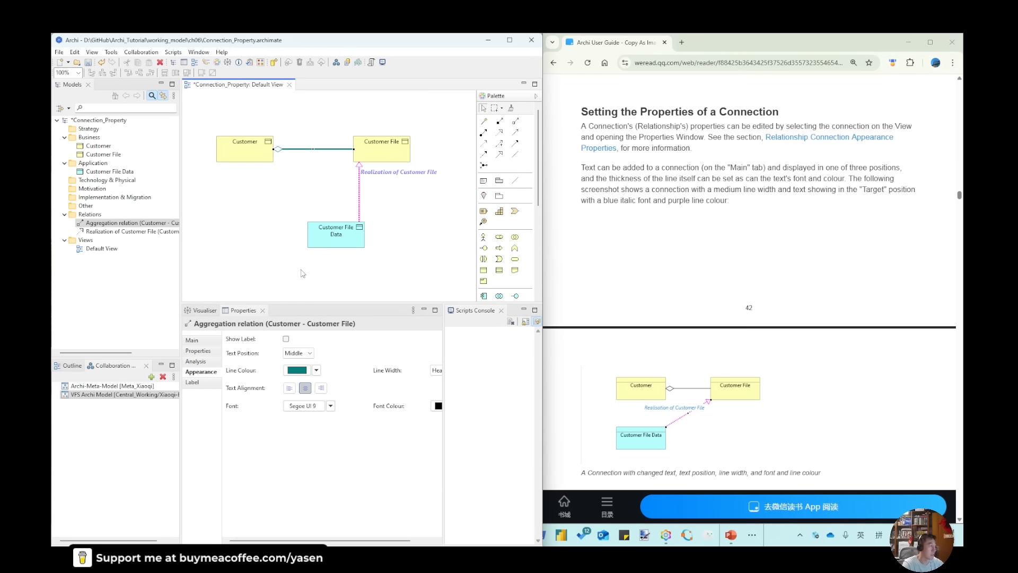
click(286, 339)
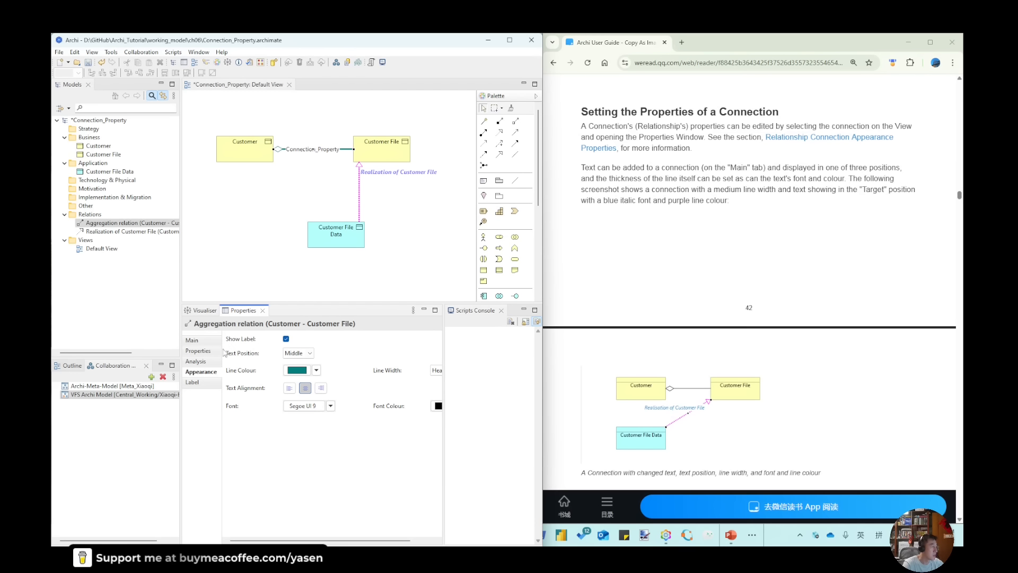
Clear the label expression of the aggregation connection between Customer and Customer File, and save the model
click(196, 383)
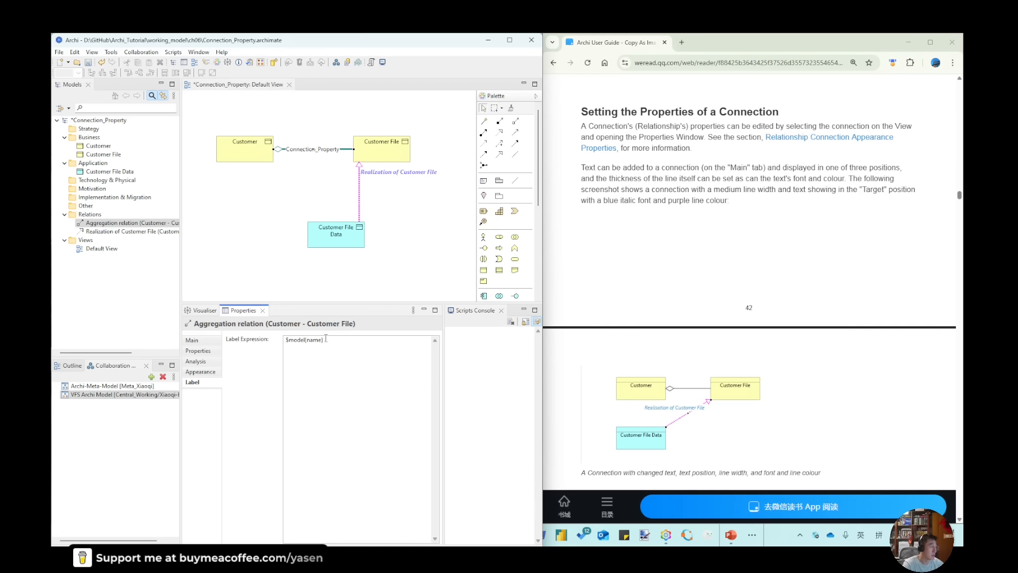
key(Delete)
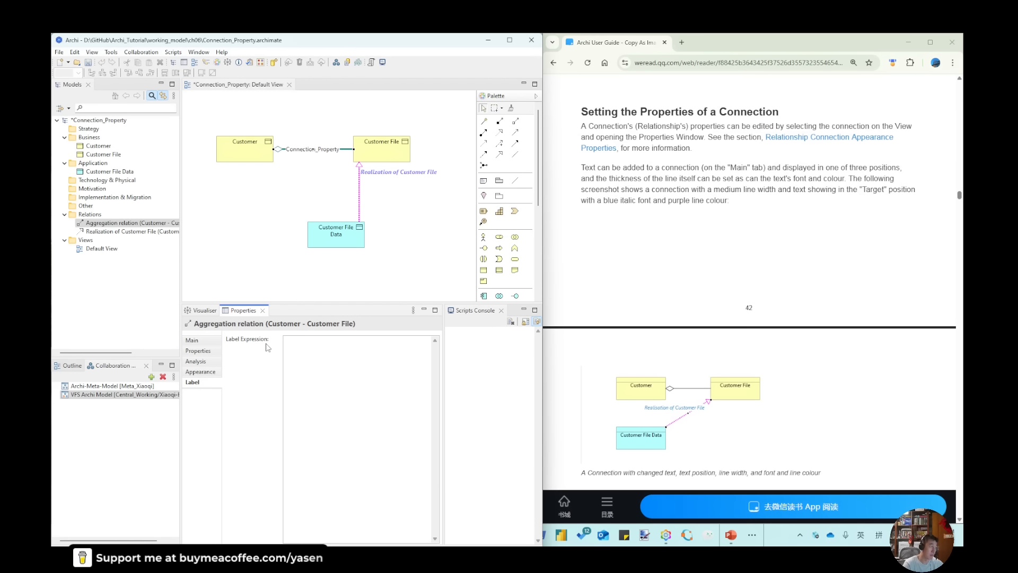
click(259, 242)
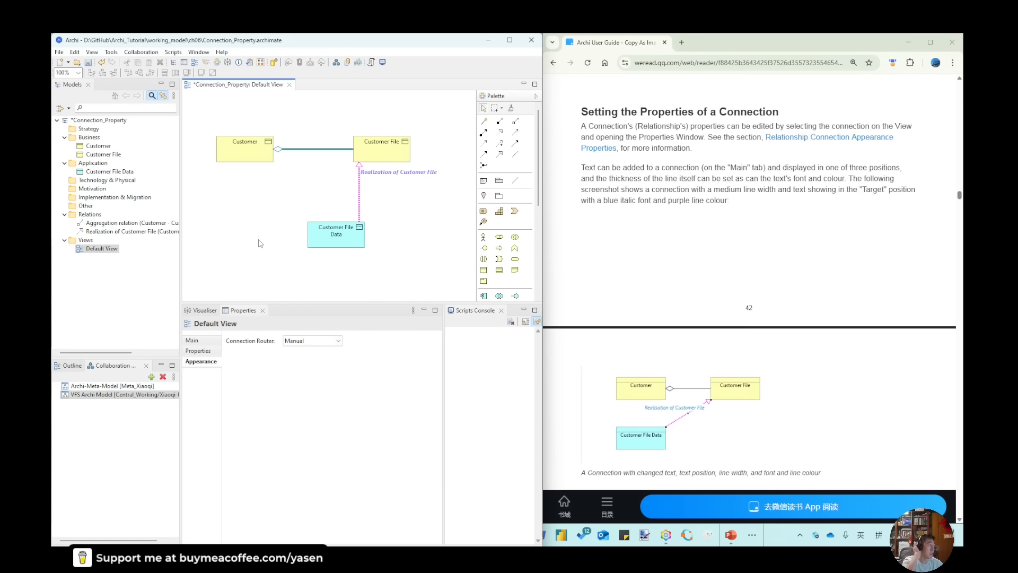
key(ctrl+s)
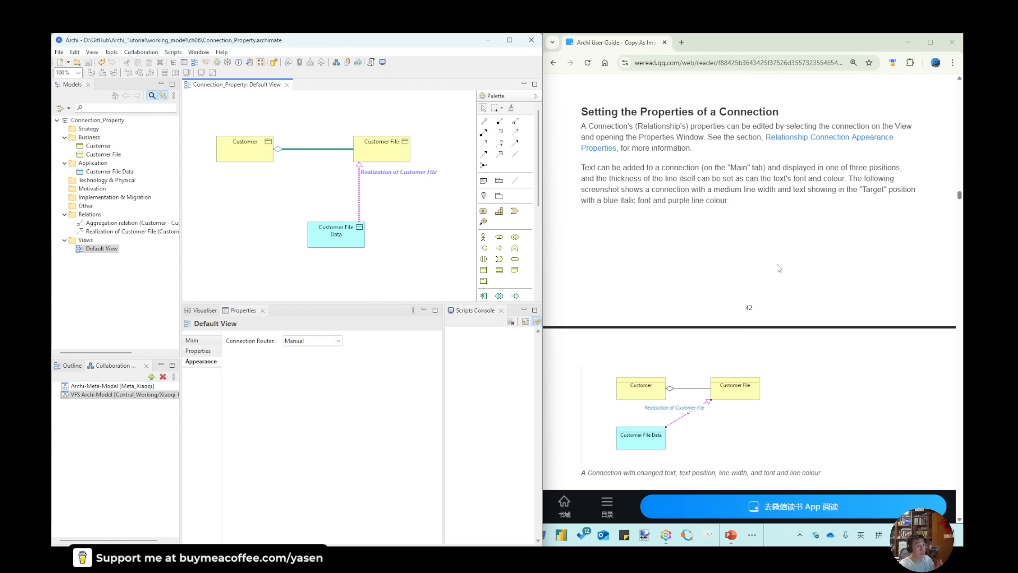
Switch to the Archi Tutorial mind map in Freeplane and select the topic 06.25 Setting the Connection Router Type for a View
scroll(817, 258, down, 3)
scroll(606, 161, up, 4)
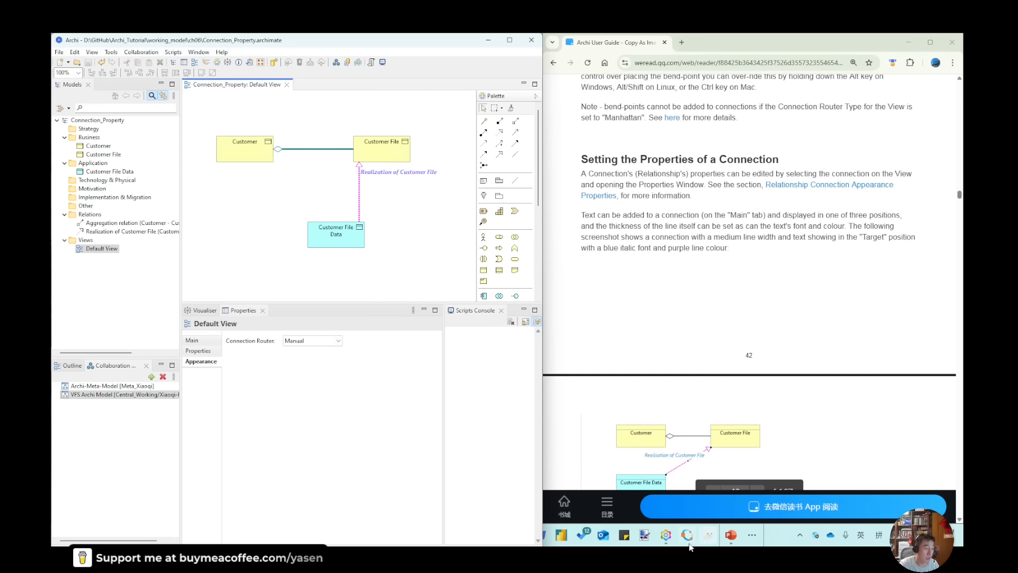
click(667, 536)
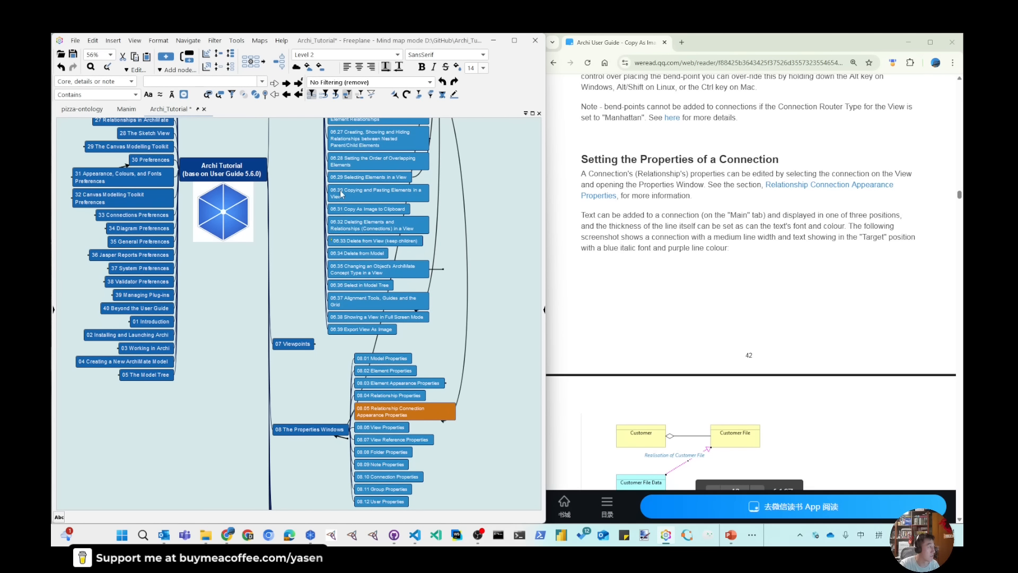
scroll(343, 153, up, 1)
scroll(349, 149, up, 1)
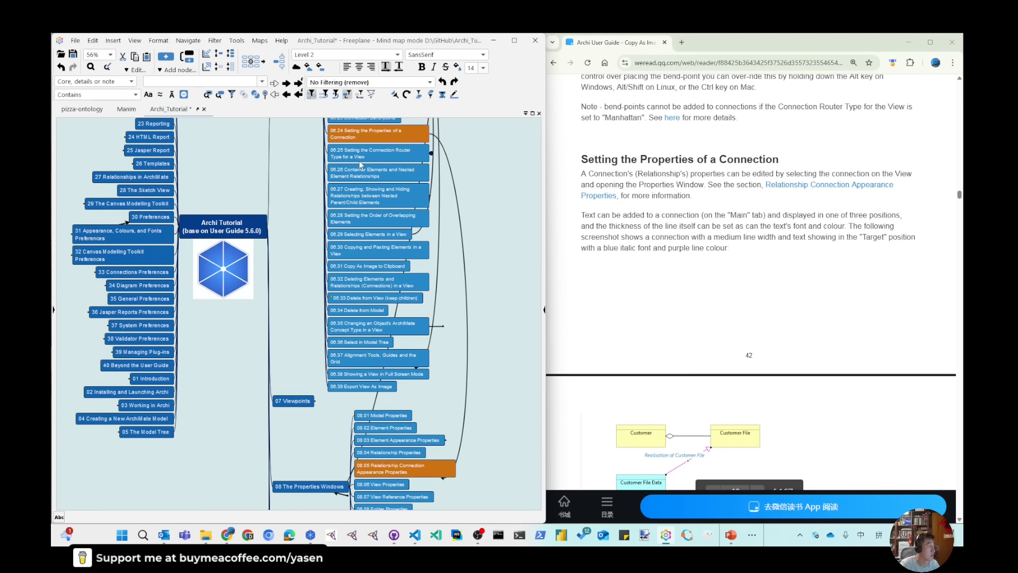
click(359, 157)
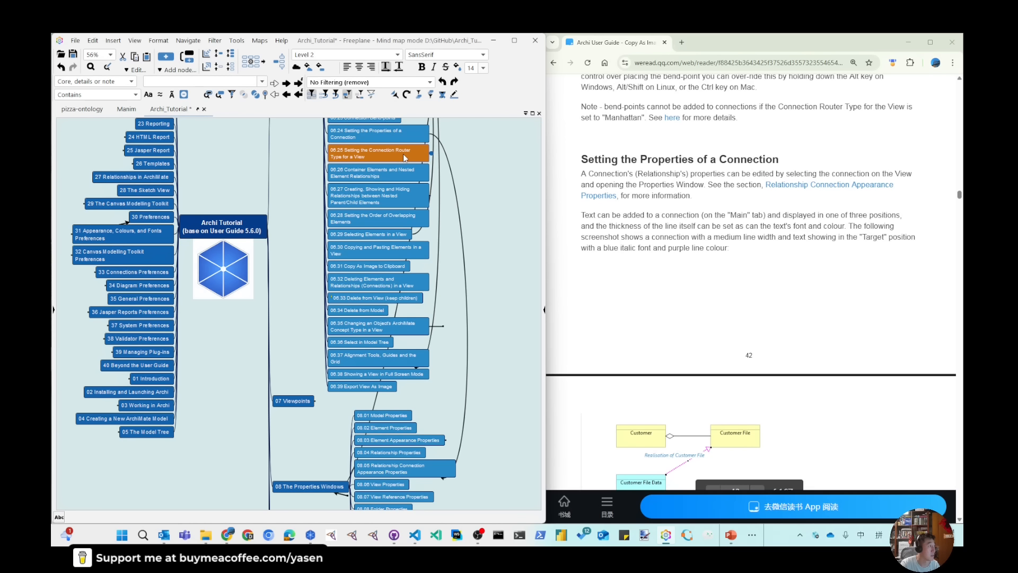